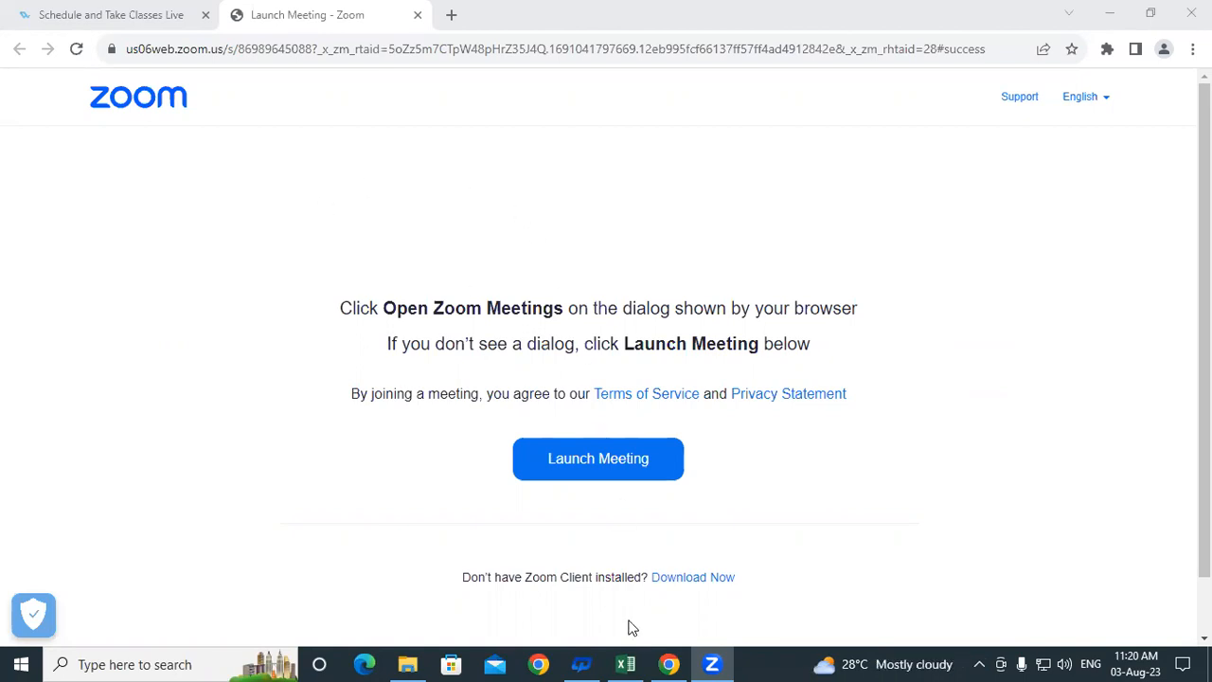
# Switch to the SK CONSOLIDATE workbook in Excel.
pyautogui.hotkey('alt', 'Tab')
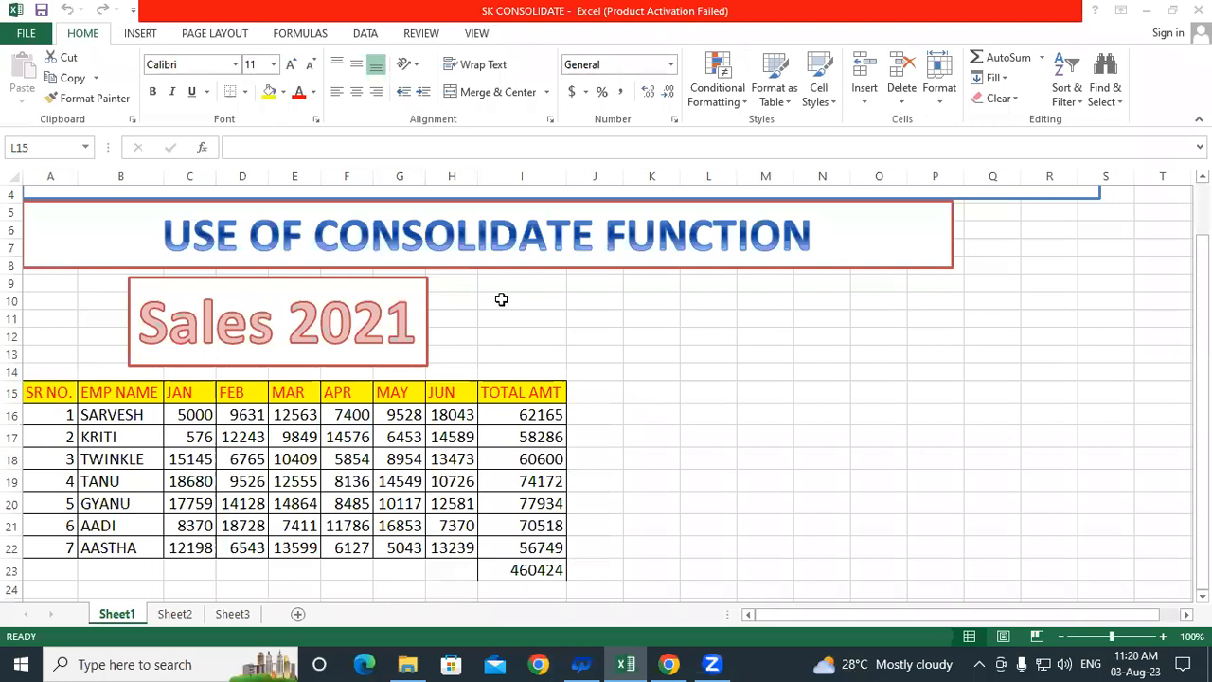
pyautogui.press('Left')
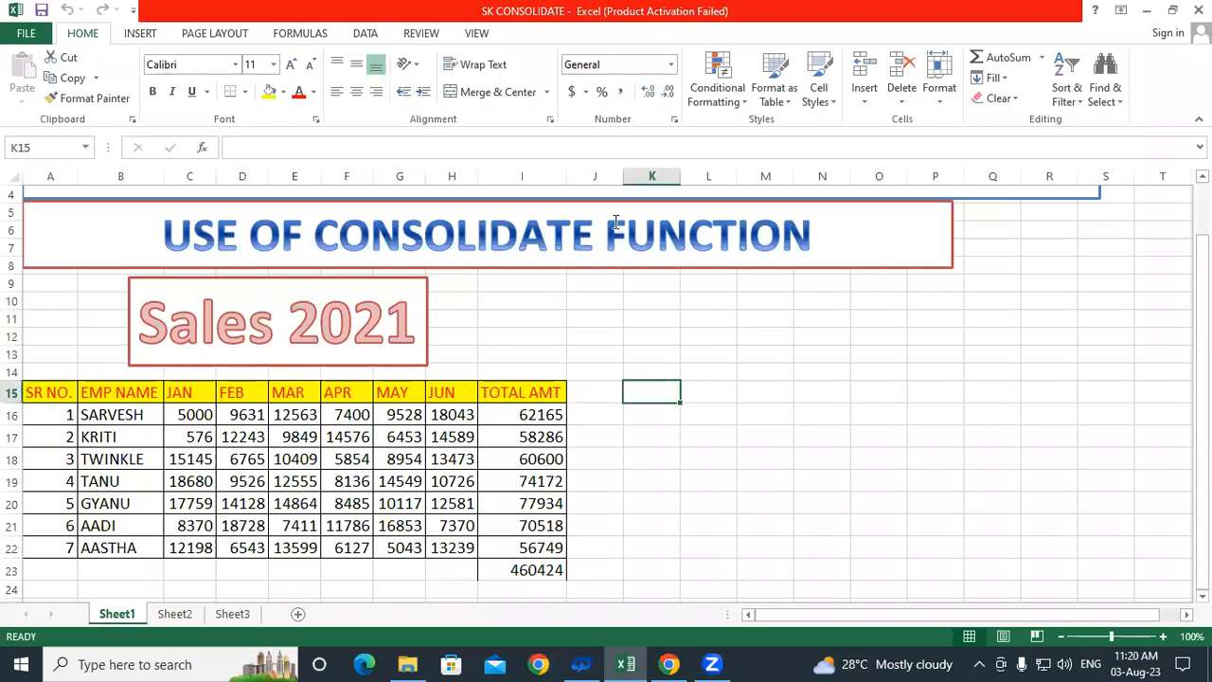
pyautogui.click(767, 335)
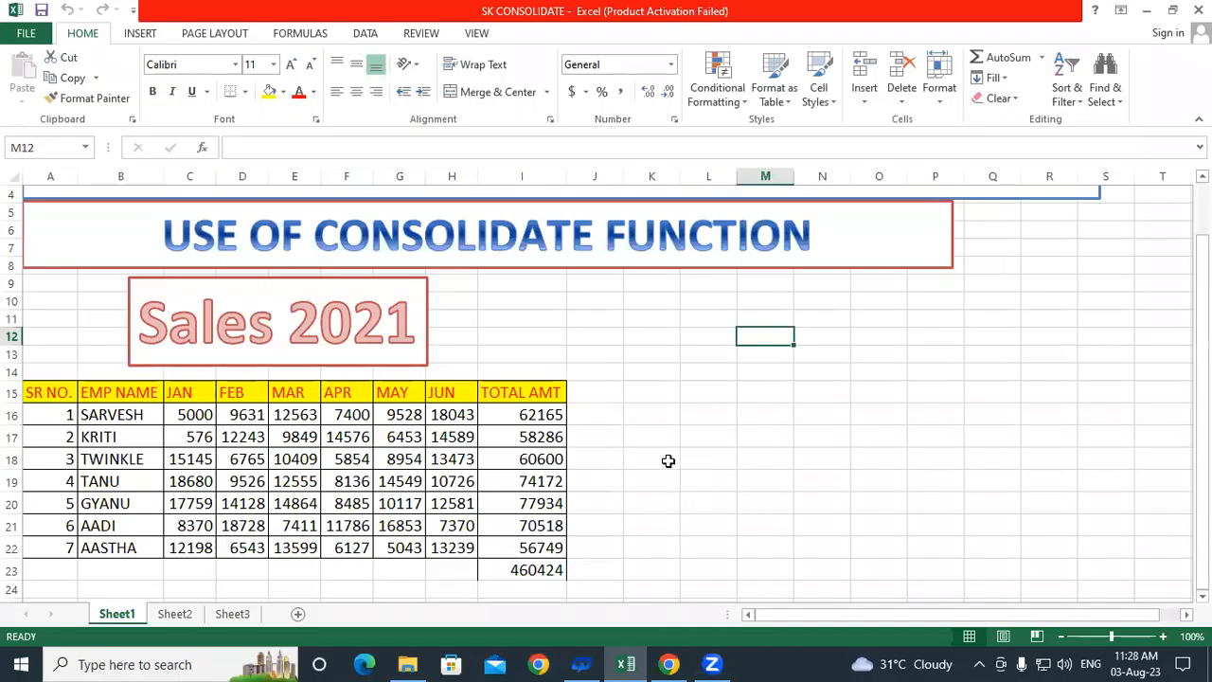
pyautogui.click(526, 339)
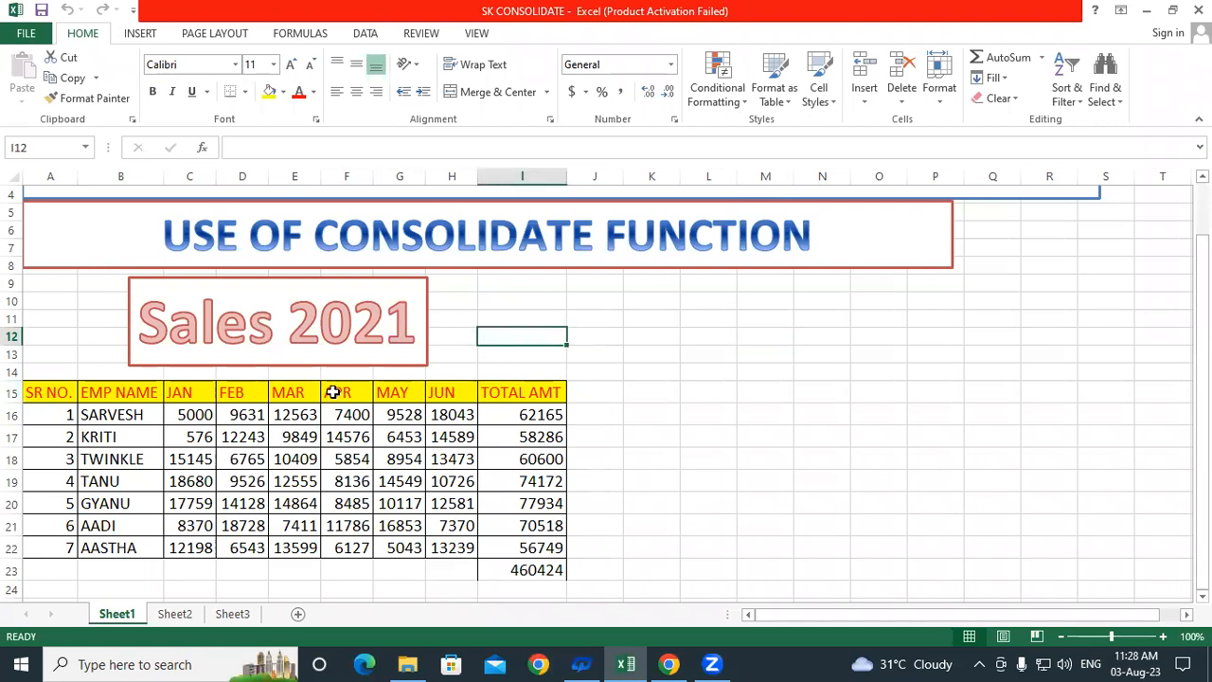
# Delete the grand total formula in cell I23 below the TOTAL AMT column of the Sales 2021 table.
pyautogui.scroll(-1, 289, 405)
pyautogui.scroll(-1, 289, 405)
pyautogui.moveTo(56, 341); pyautogui.dragTo(519, 507)
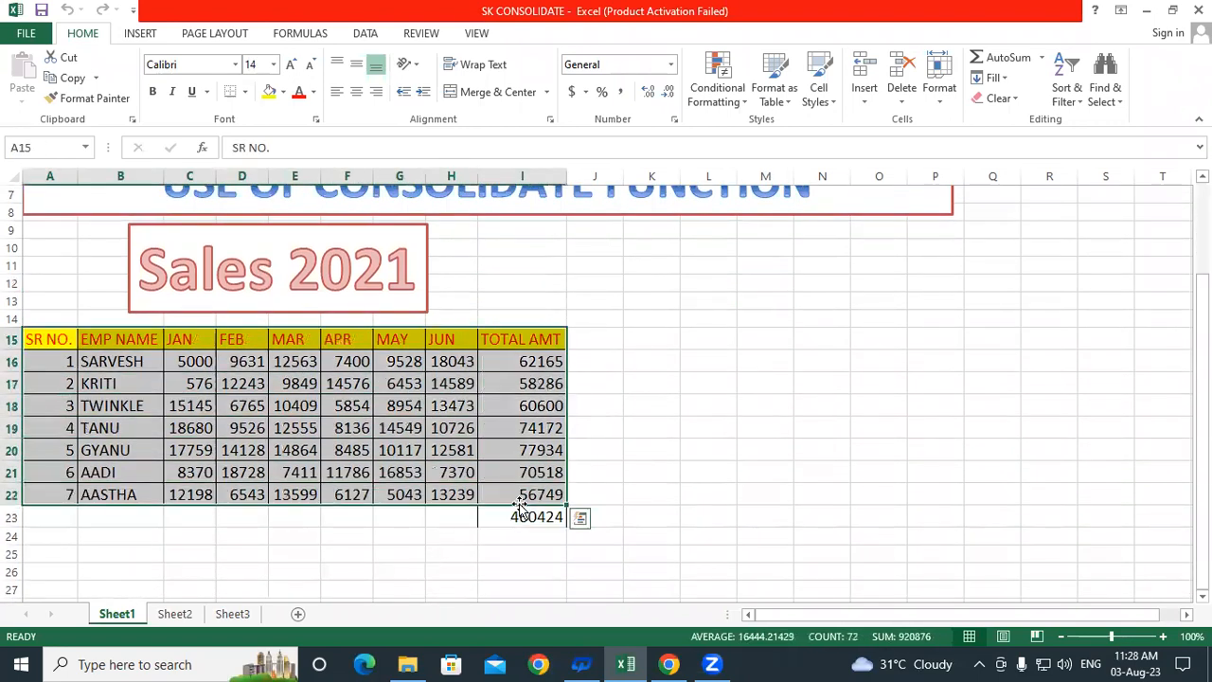
pyautogui.click(532, 518)
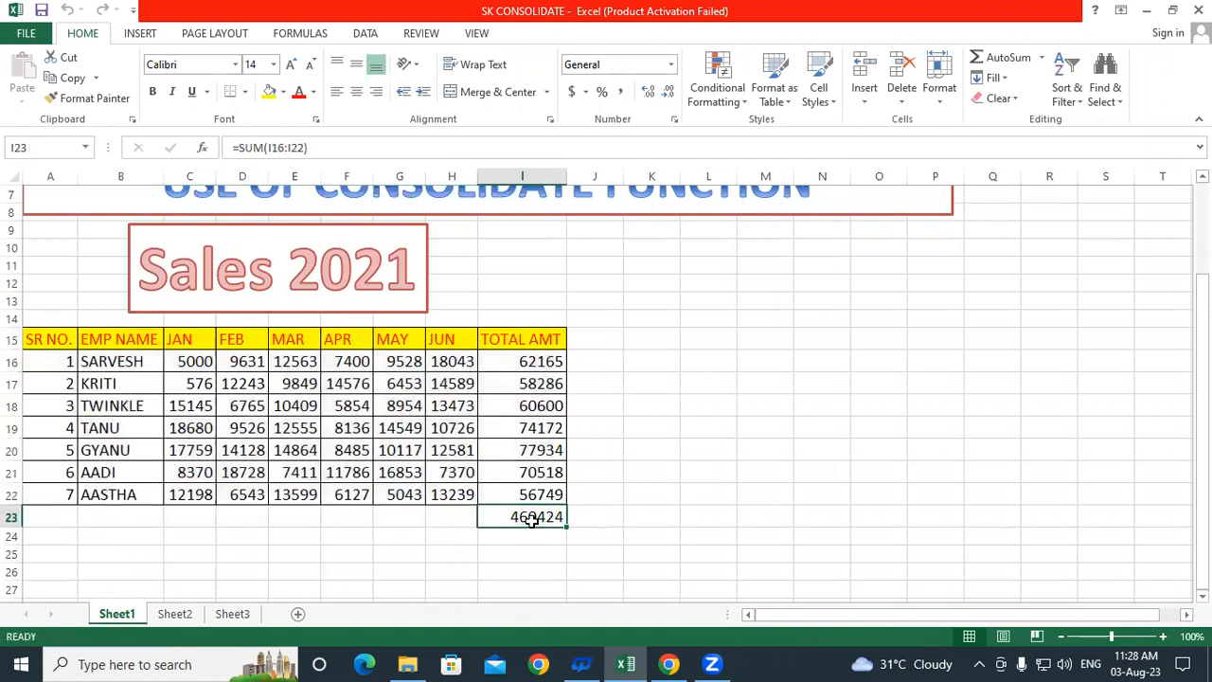
pyautogui.press('Delete')
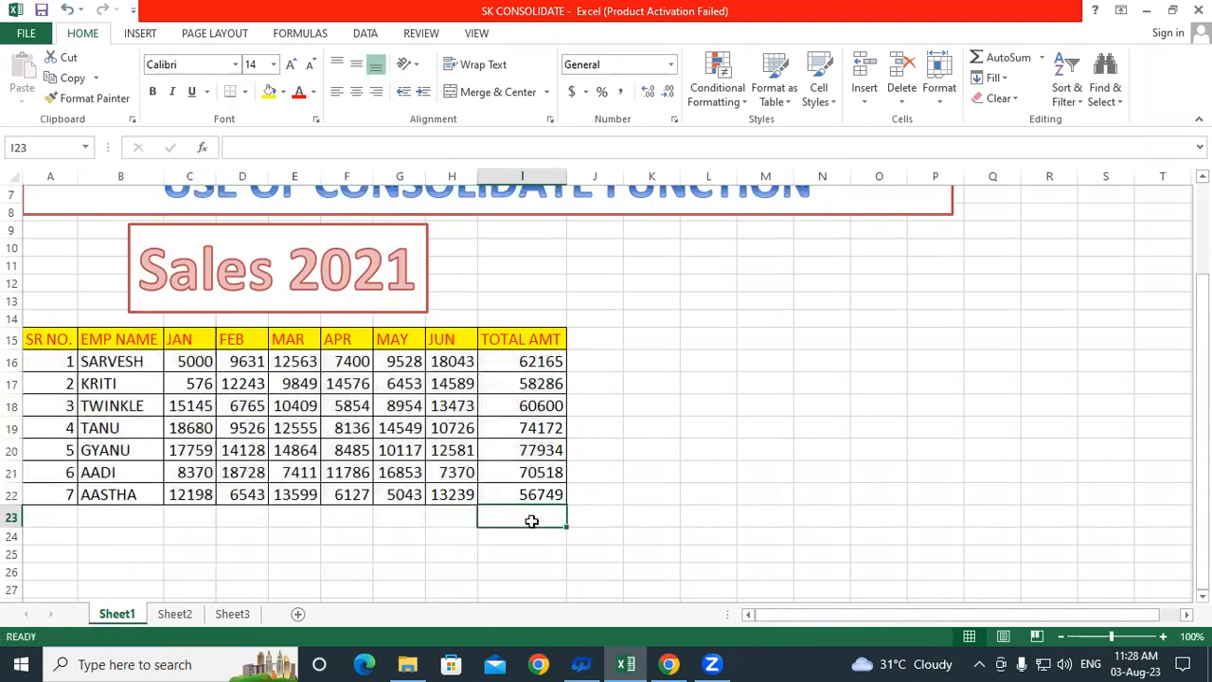
# Examine the employee names, month headings and TOTAL AMT columns of the Sales 2022 table on Sheet2 and the Sales 2021 table on Sheet1.
pyautogui.click(170, 614)
pyautogui.moveTo(268, 305); pyautogui.dragTo(759, 480)
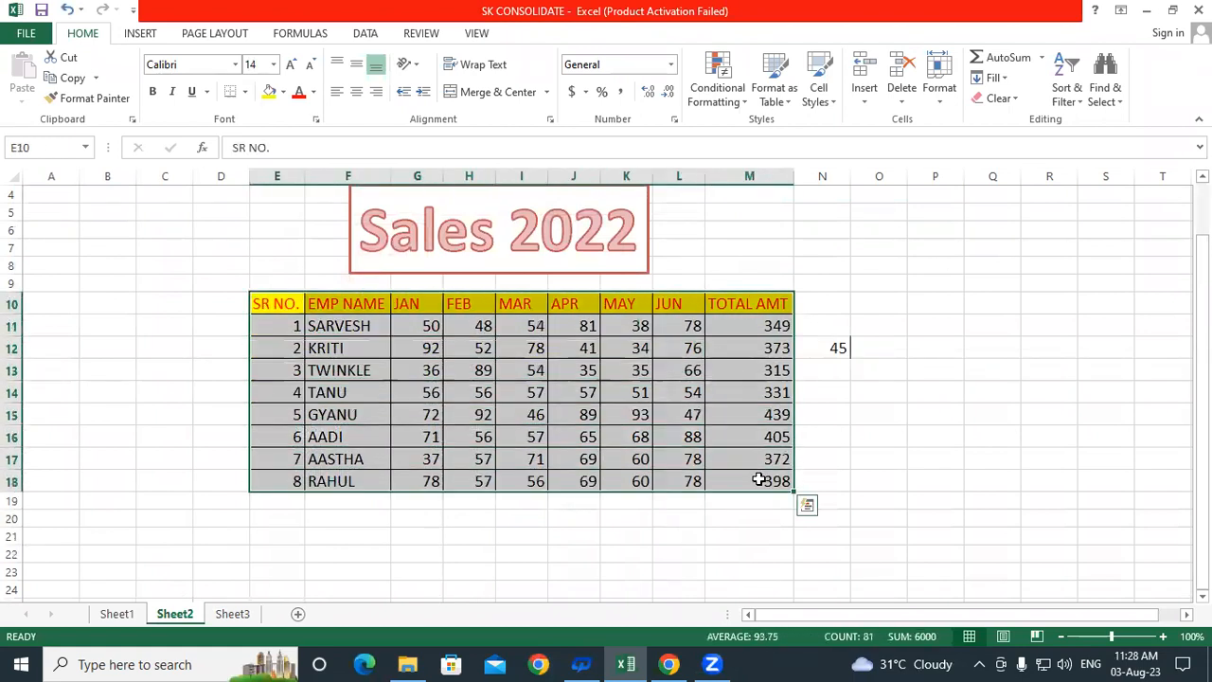
pyautogui.click(830, 347)
pyautogui.click(118, 613)
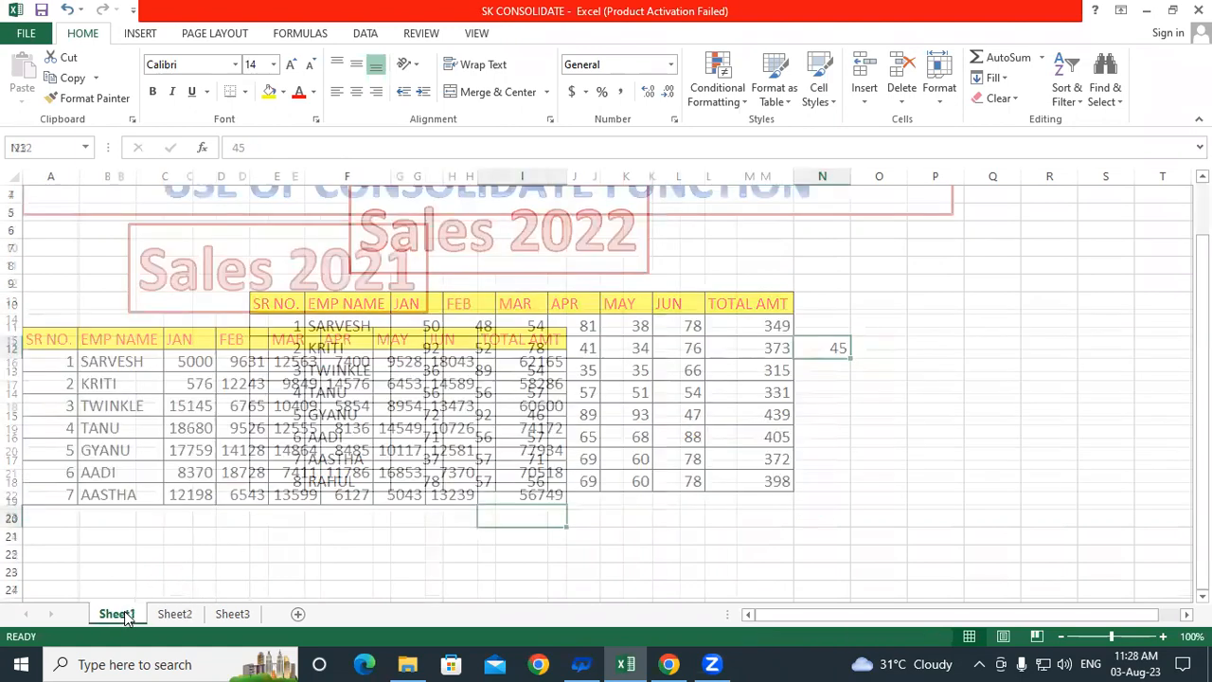
pyautogui.moveTo(100, 343); pyautogui.dragTo(103, 493)
pyautogui.moveTo(180, 338); pyautogui.dragTo(464, 341)
pyautogui.click(516, 364)
pyautogui.moveTo(523, 383); pyautogui.dragTo(519, 494)
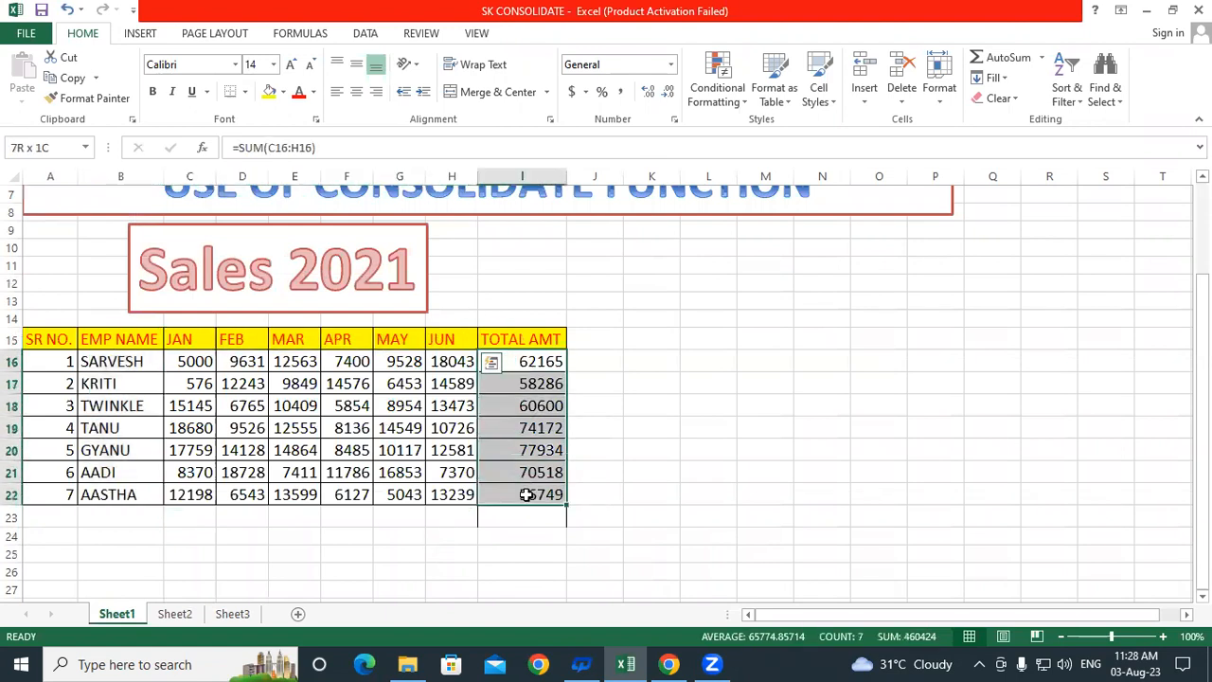
pyautogui.click(174, 614)
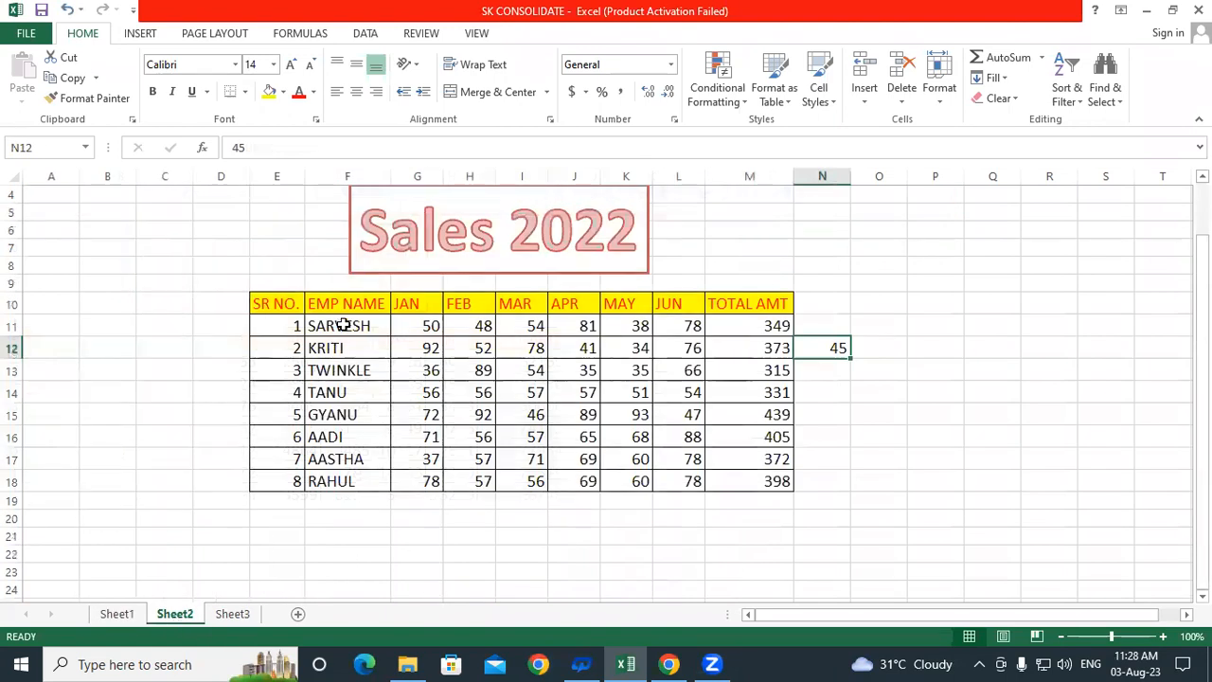
pyautogui.moveTo(347, 305); pyautogui.dragTo(355, 471)
pyautogui.moveTo(428, 304); pyautogui.dragTo(701, 305)
pyautogui.click(763, 460)
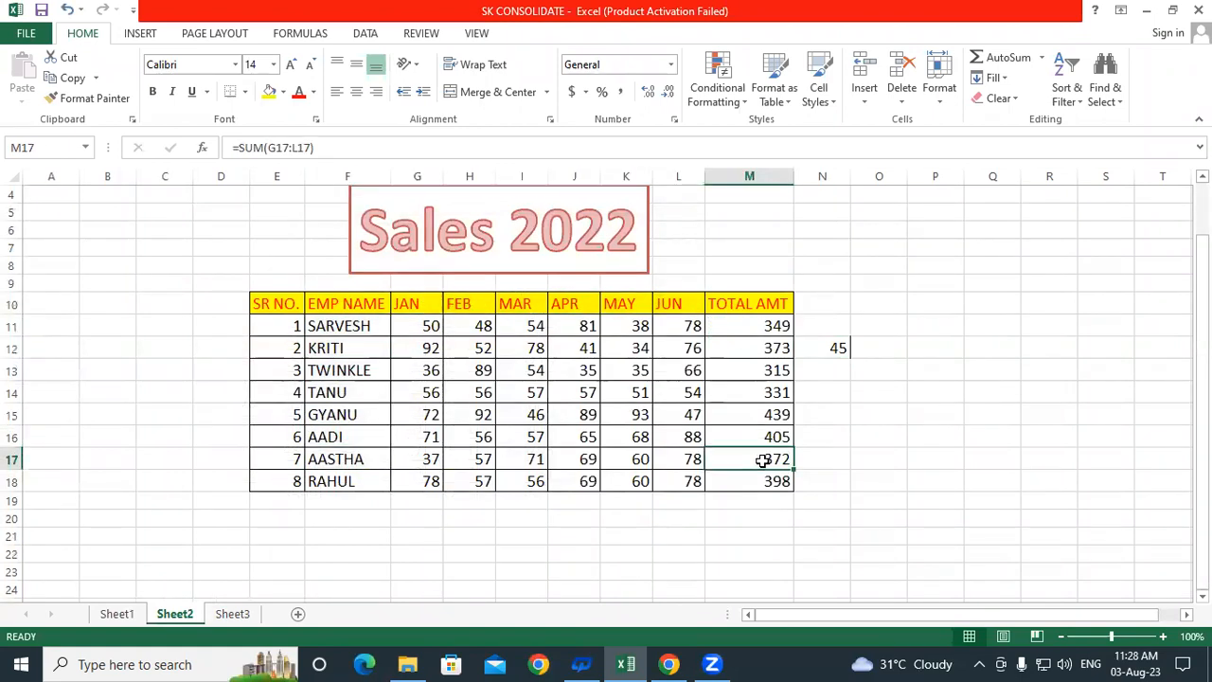
# Alternate between Sheet1 and Sheet2 to compare the employee rows and sales figures of the two years.
pyautogui.click(116, 613)
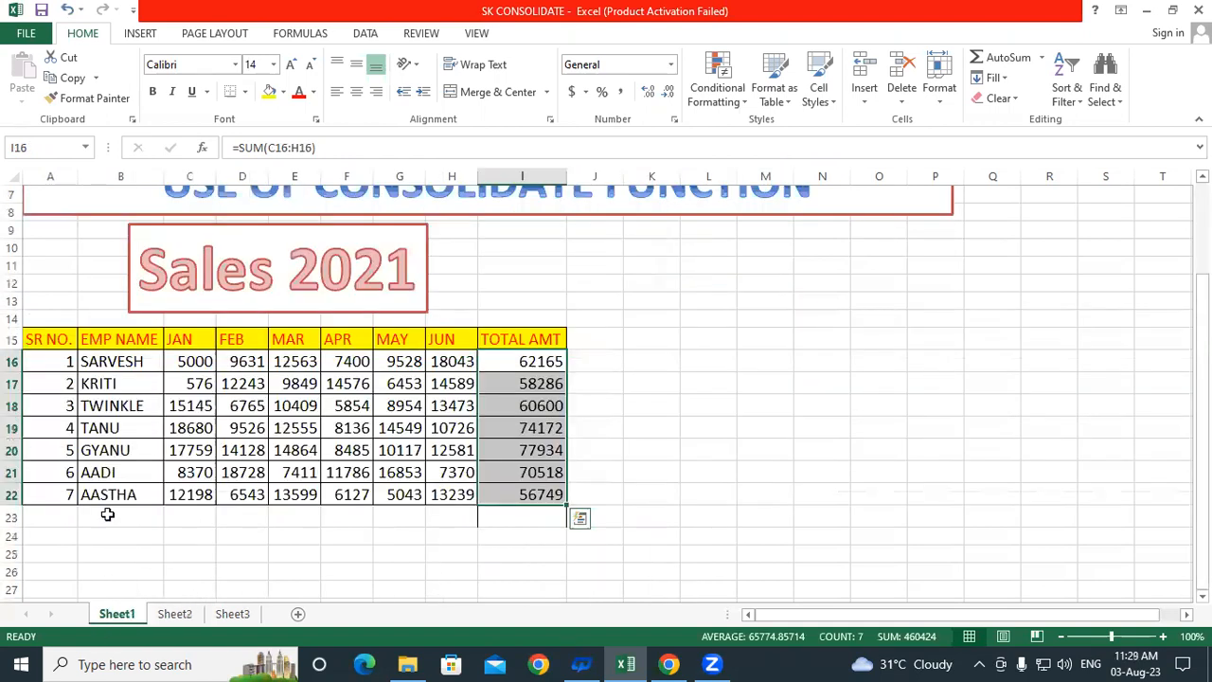
pyautogui.click(174, 613)
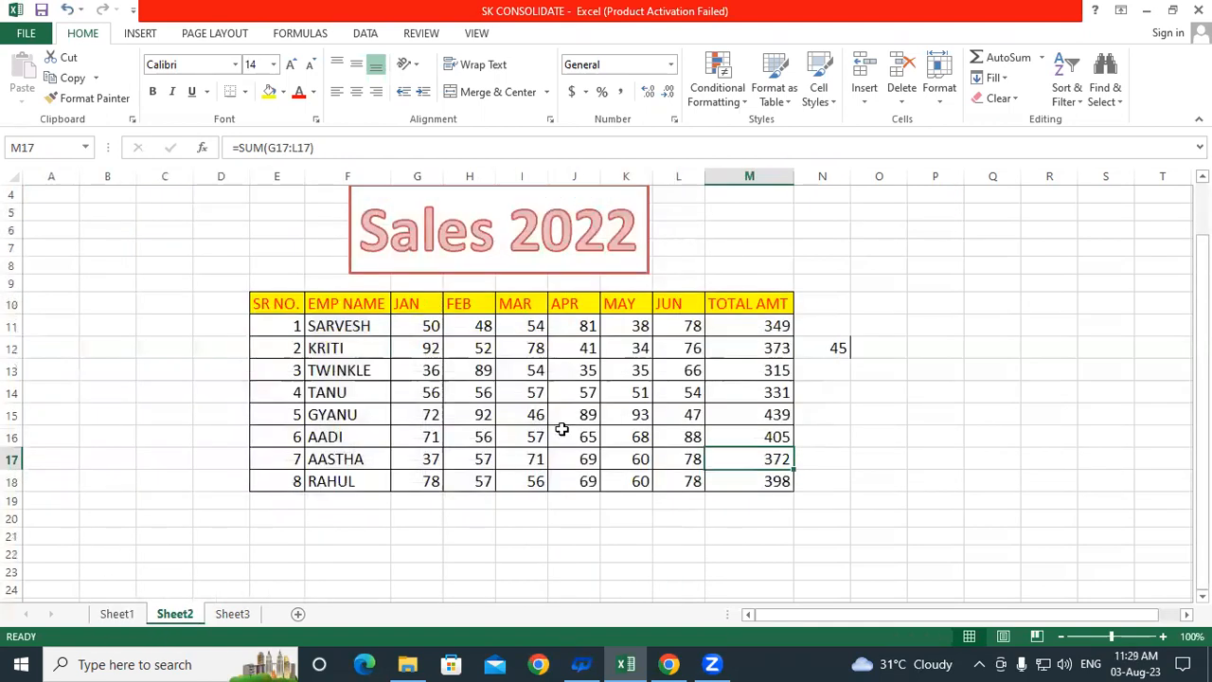
pyautogui.click(117, 614)
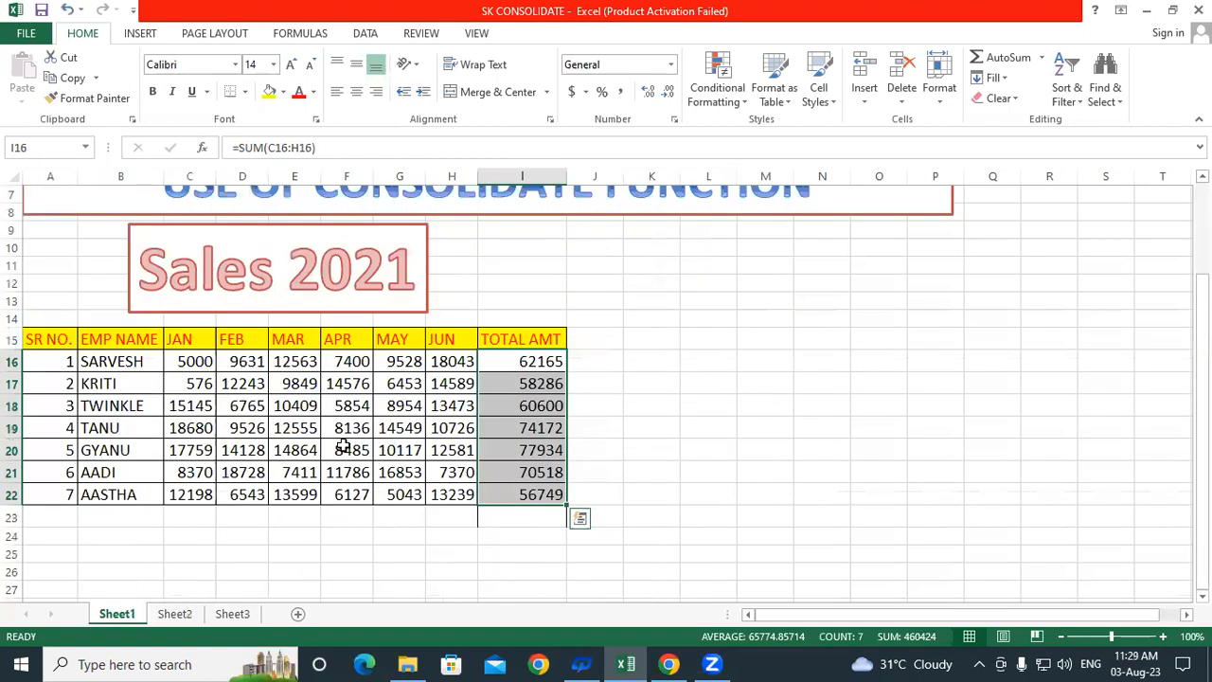
pyautogui.click(174, 613)
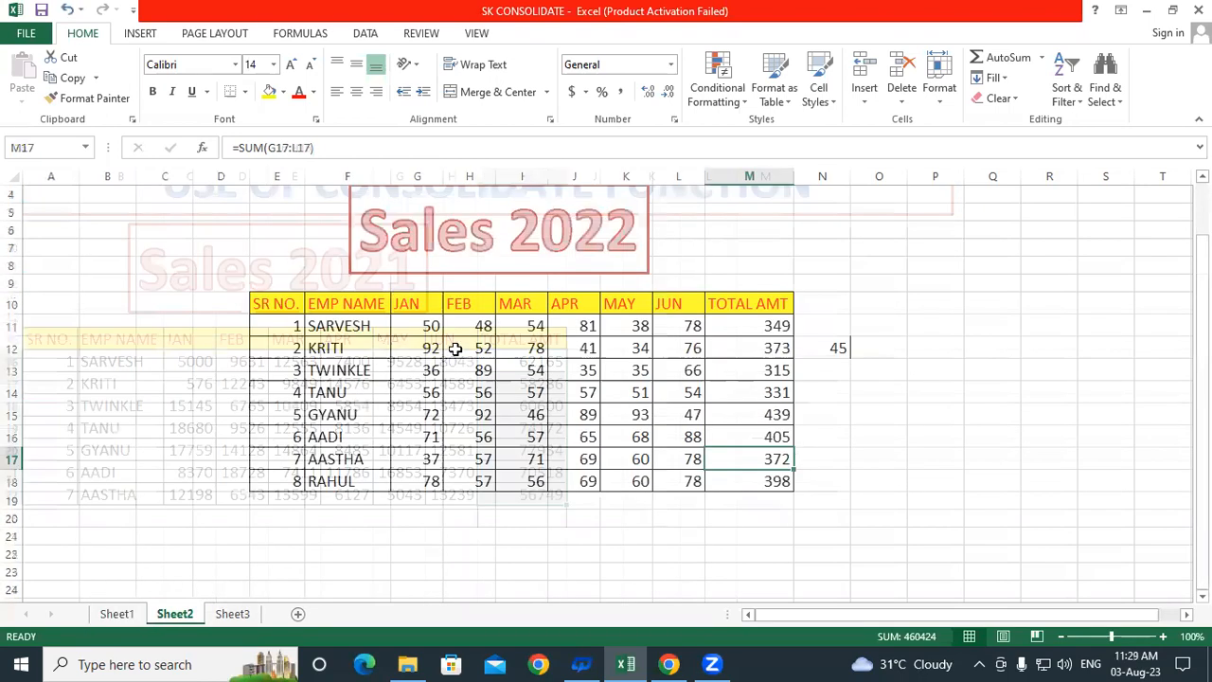
pyautogui.click(117, 614)
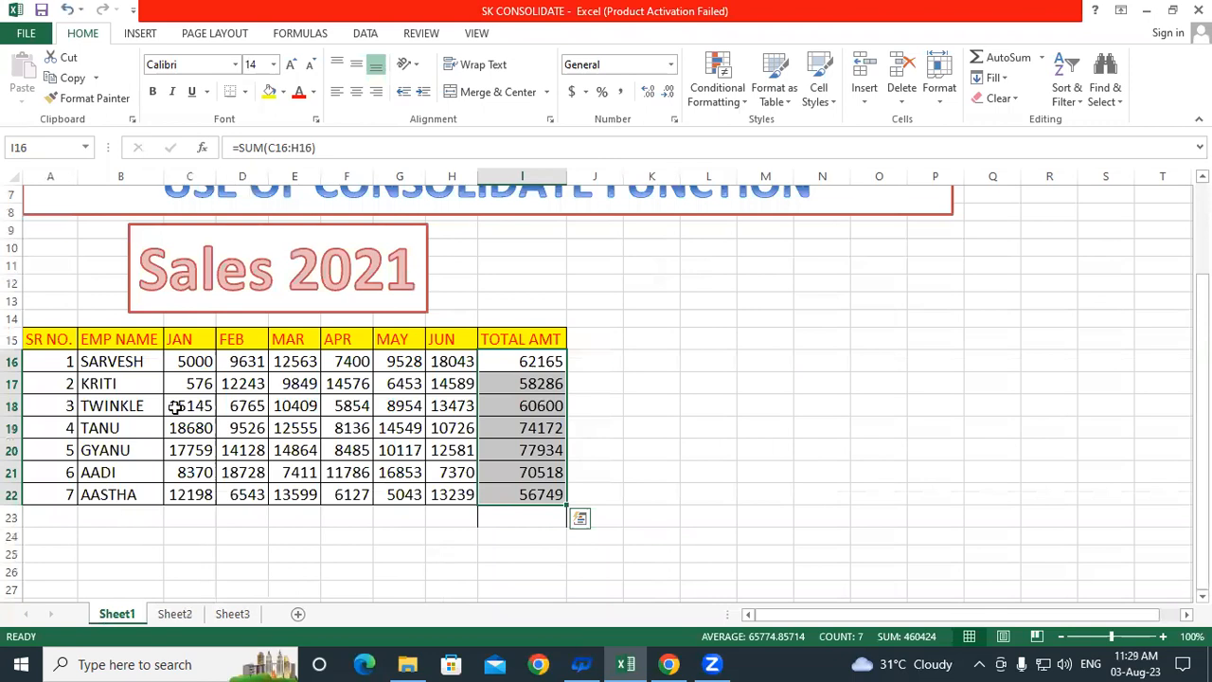
pyautogui.click(174, 614)
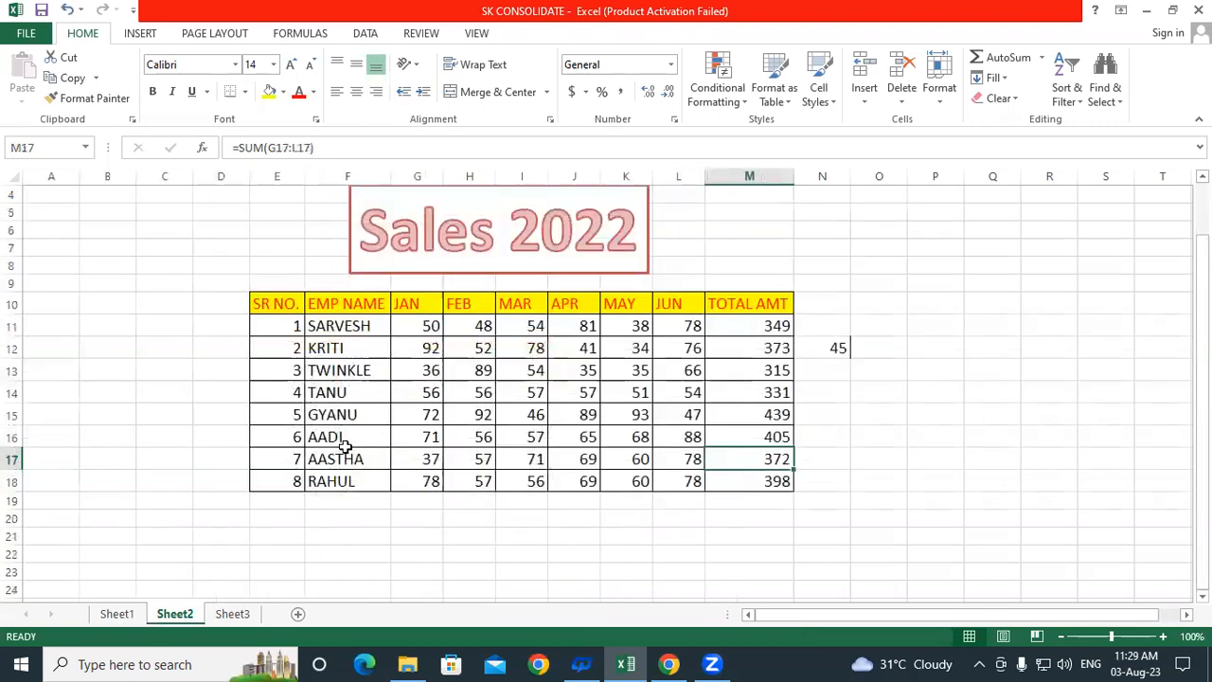
pyautogui.click(116, 614)
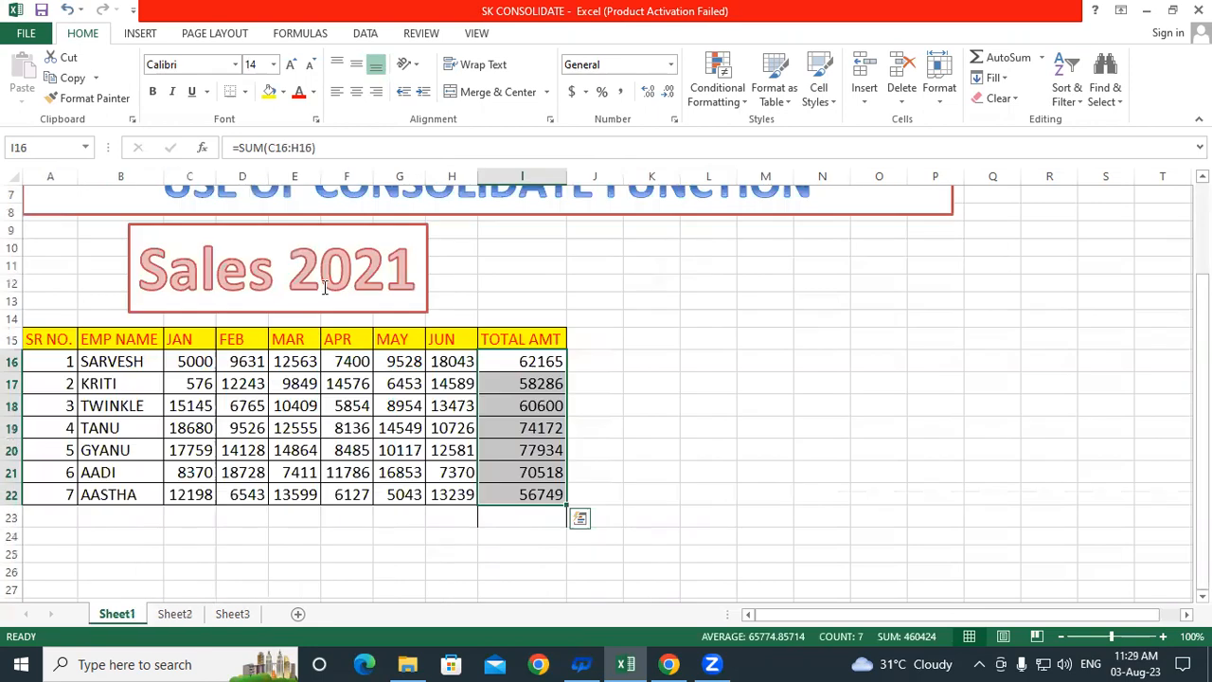
pyautogui.click(175, 613)
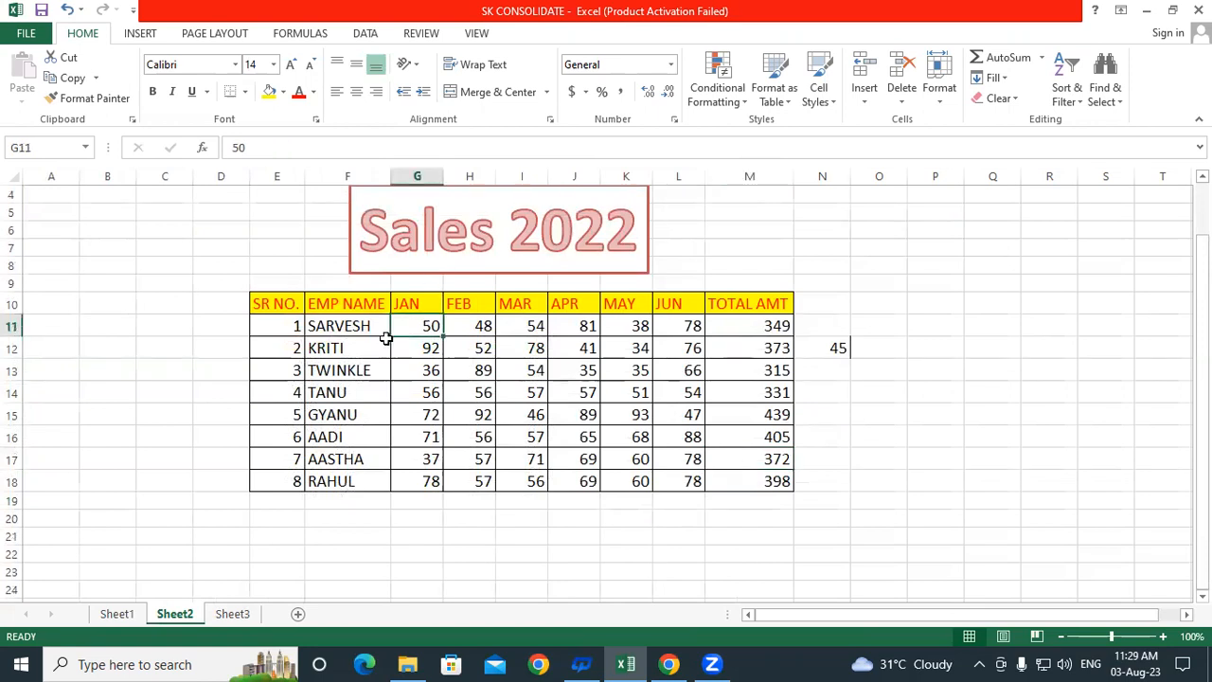
pyautogui.click(116, 614)
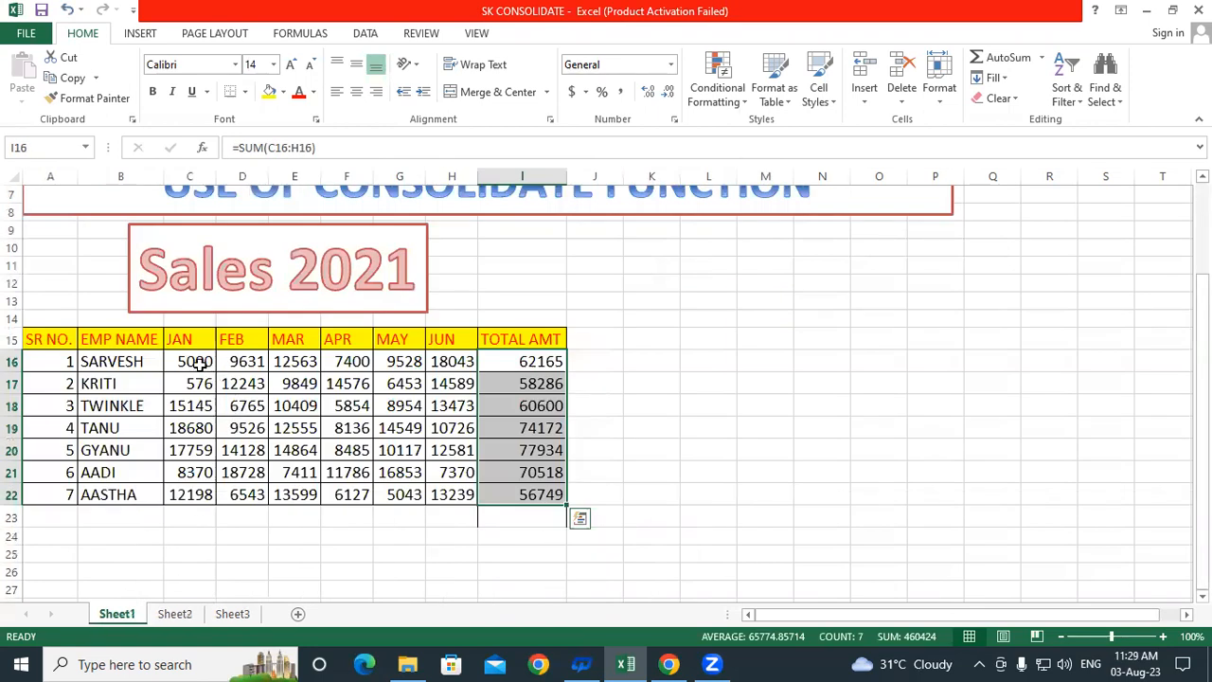
# Compare the JAN to JUN headings and the SR NO. columns of the Sales 2021 and Sales 2022 tables.
pyautogui.click(198, 365)
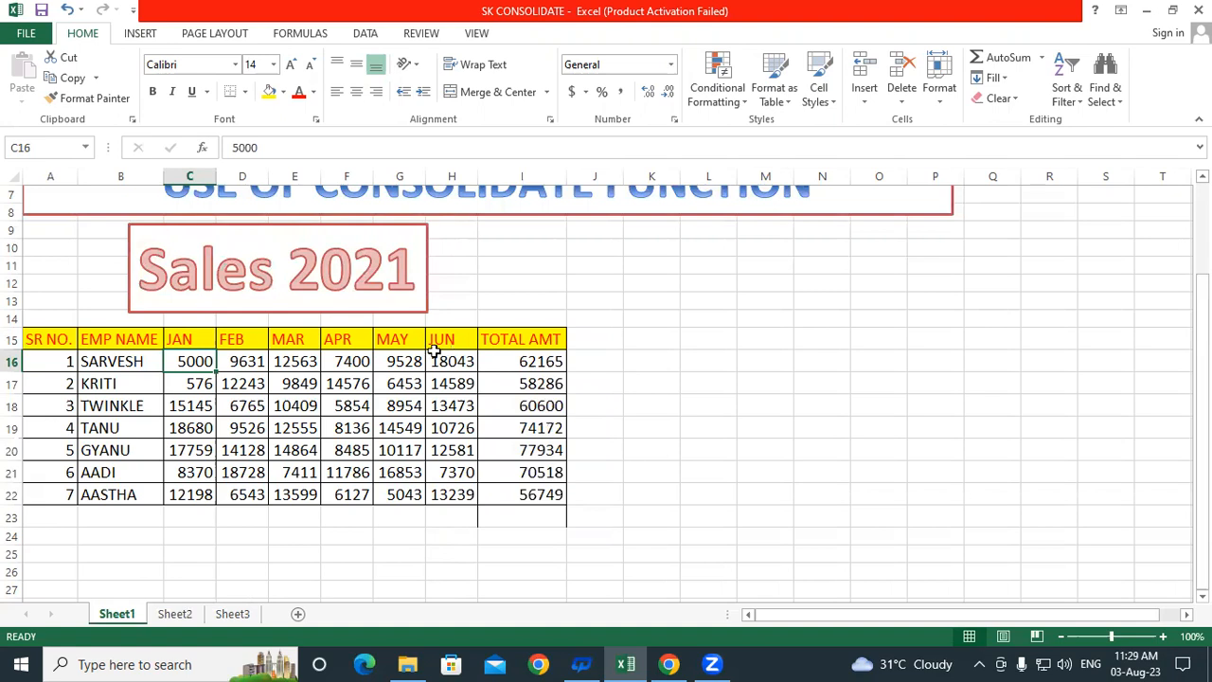
pyautogui.click(177, 334)
pyautogui.click(435, 338)
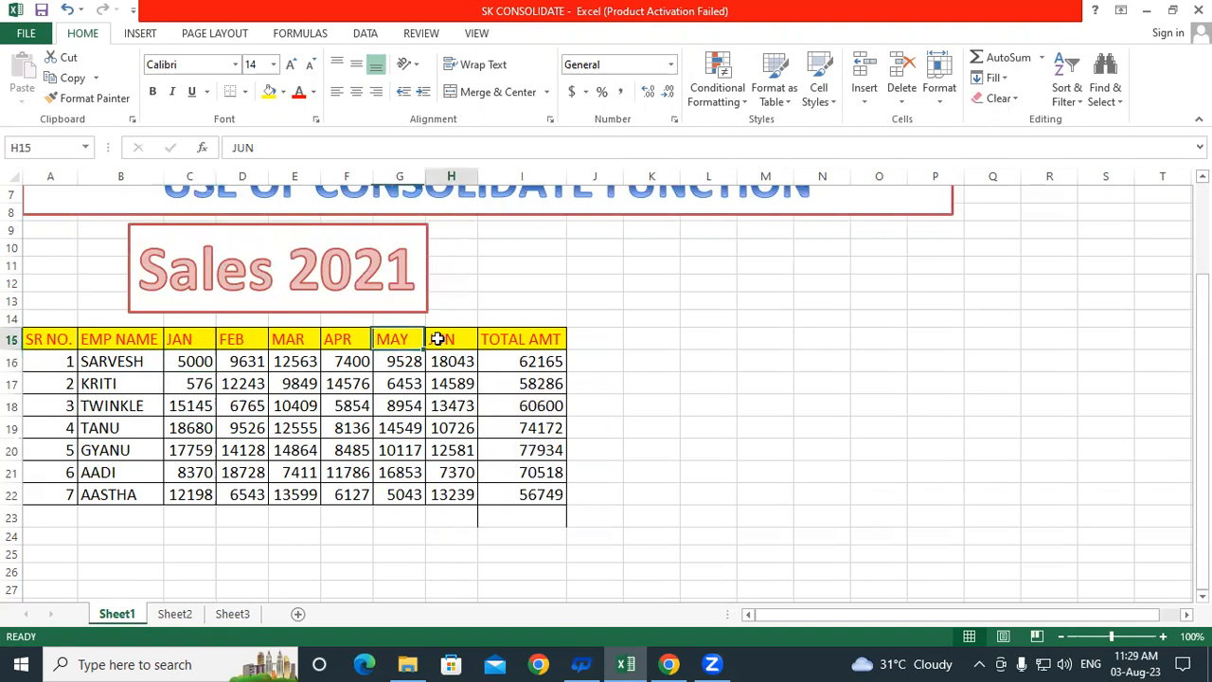
pyautogui.click(177, 614)
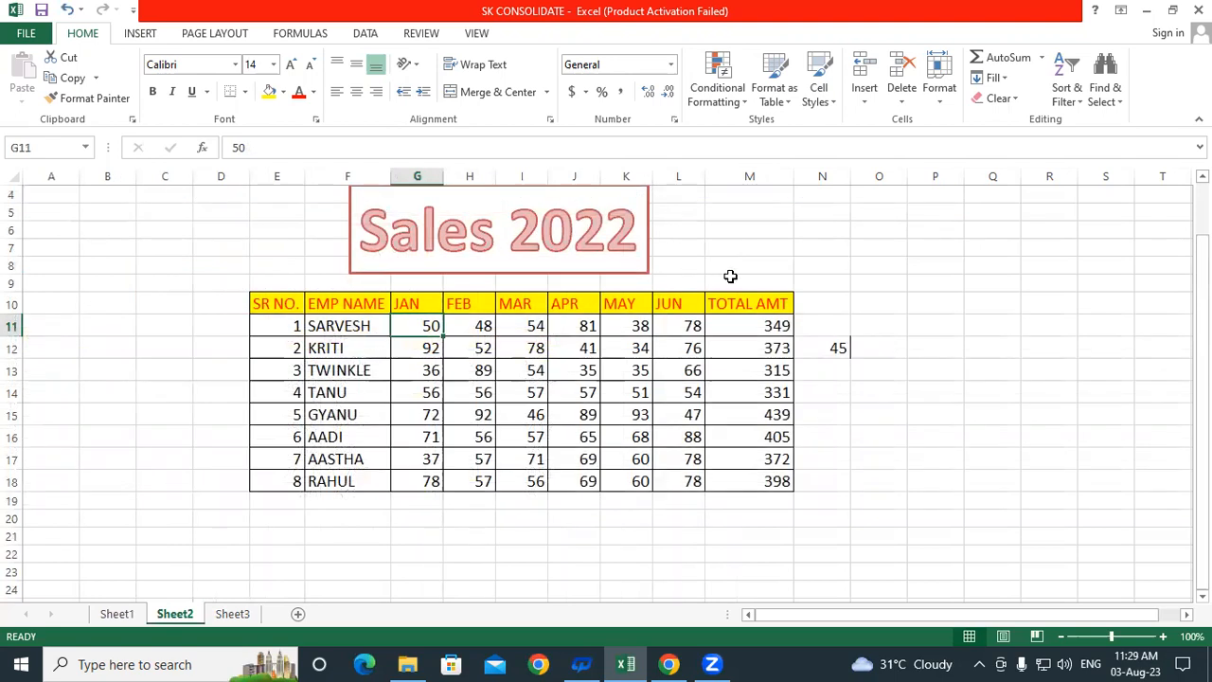
pyautogui.click(117, 613)
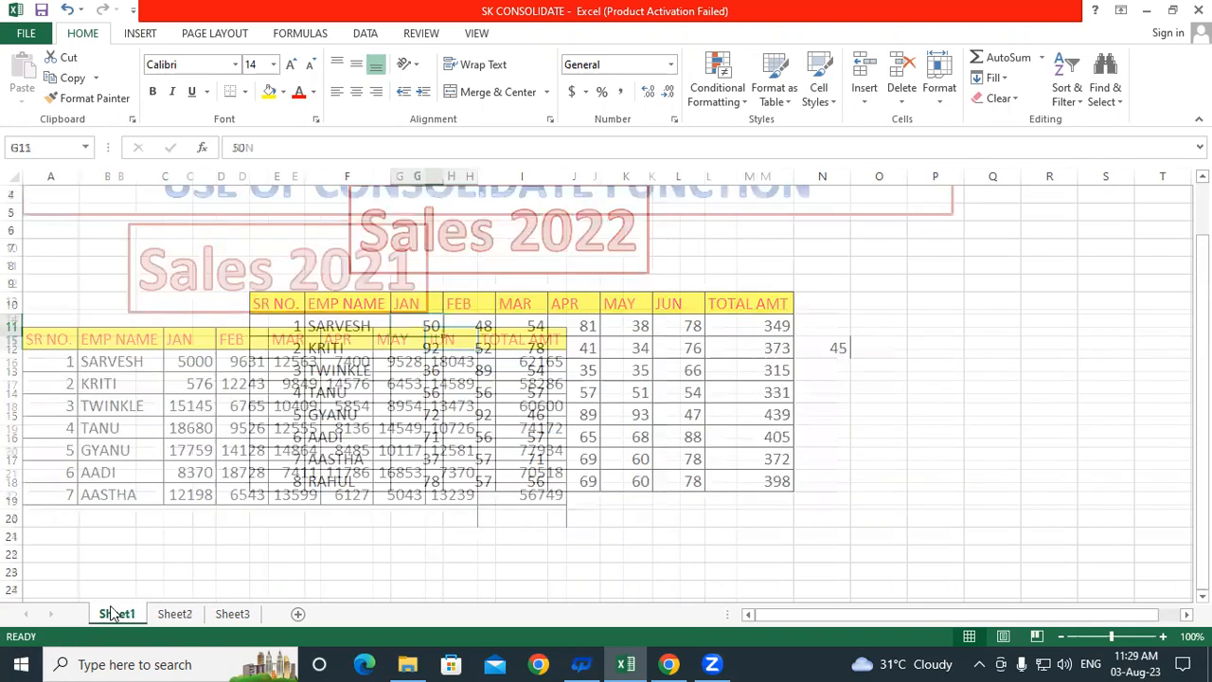
pyautogui.moveTo(63, 365); pyautogui.dragTo(63, 495)
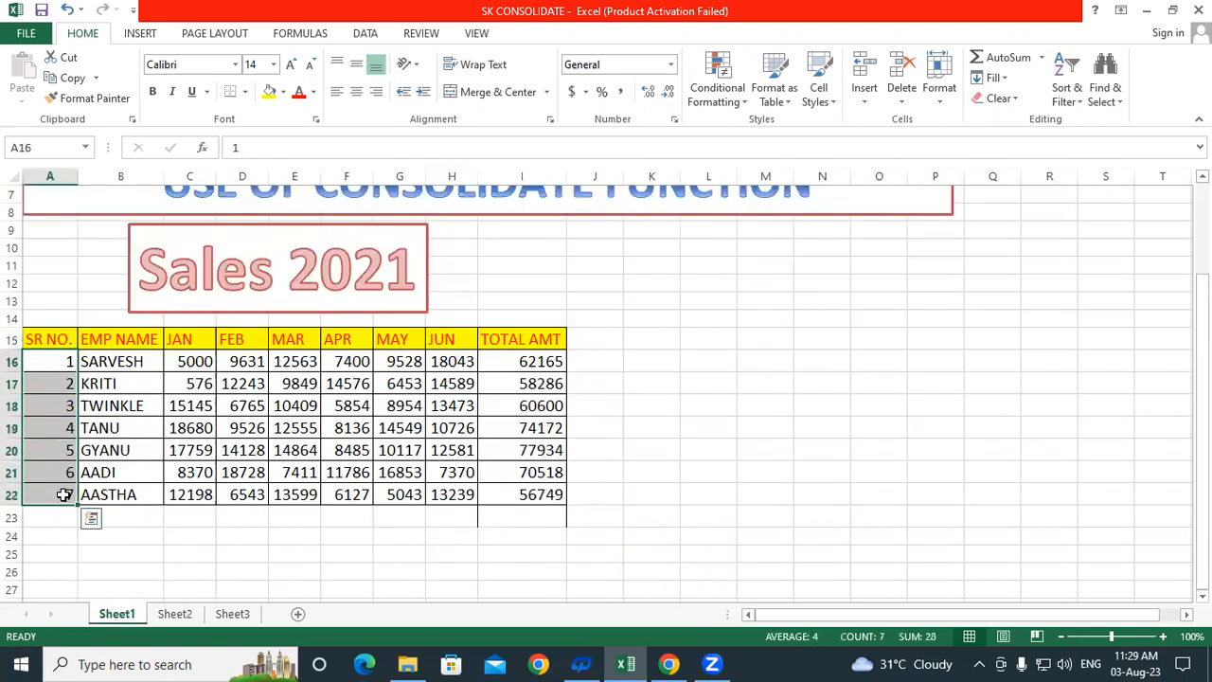
pyautogui.click(174, 613)
pyautogui.moveTo(281, 328); pyautogui.dragTo(277, 478)
pyautogui.click(278, 478)
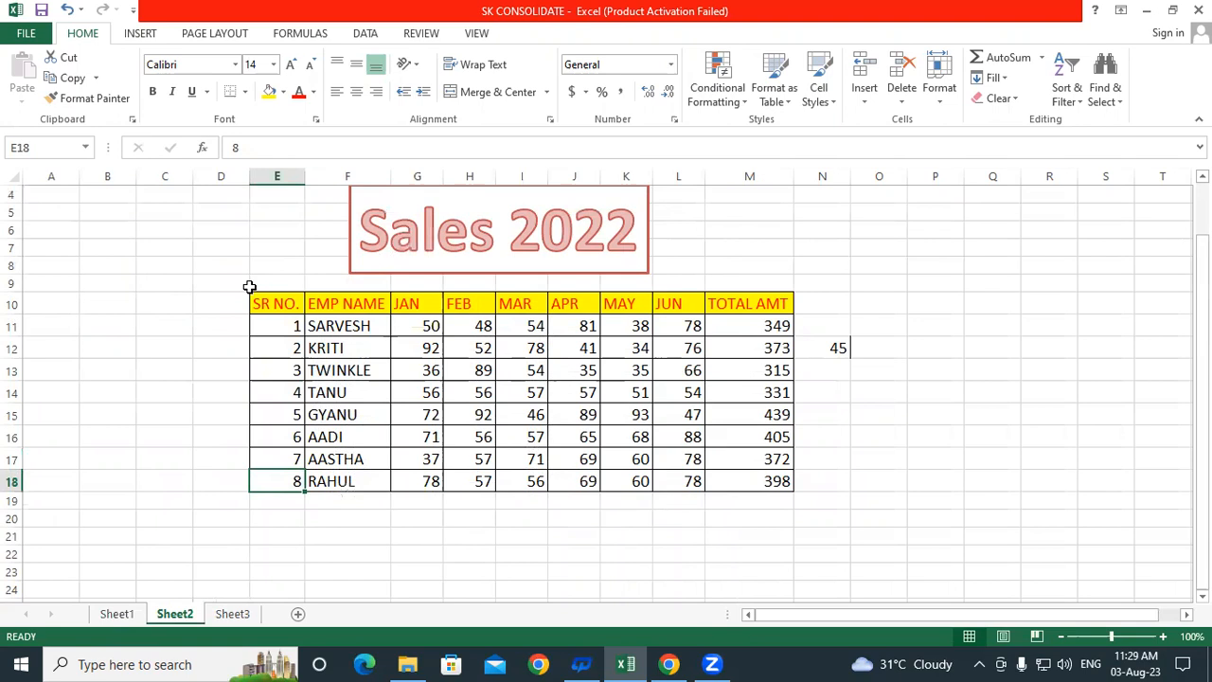
# Clear the stray value 45 from cell N12 beside the Sales 2022 table on Sheet2.
pyautogui.click(967, 269)
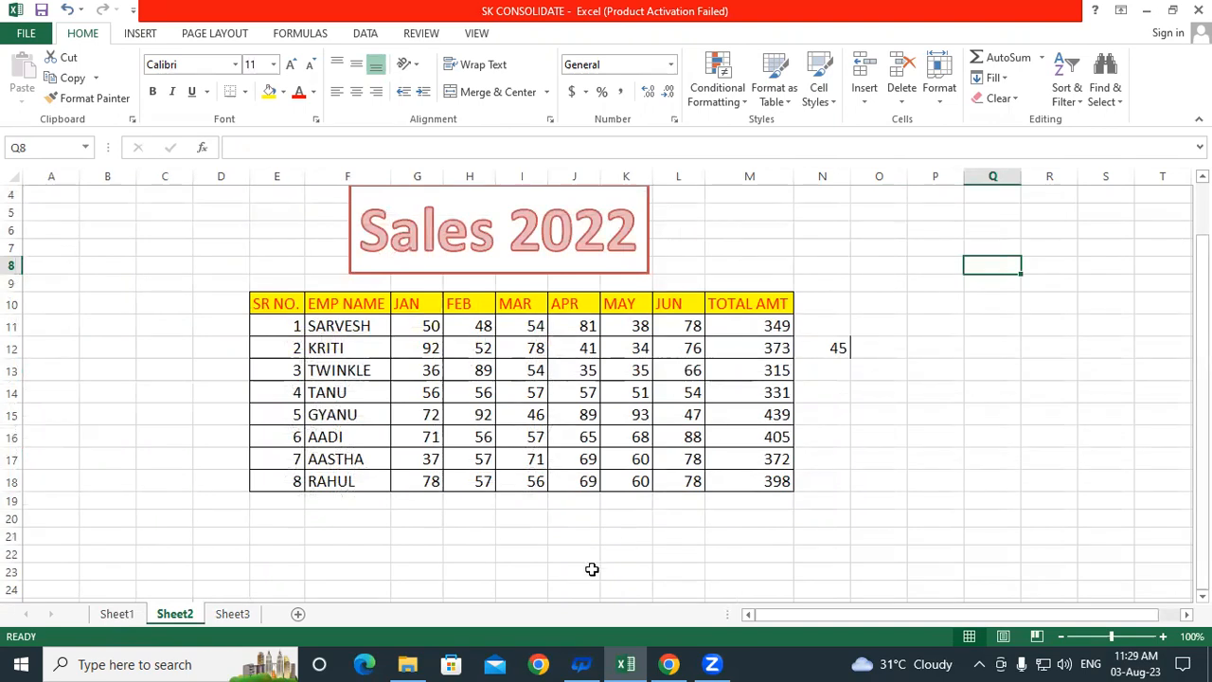
pyautogui.click(836, 347)
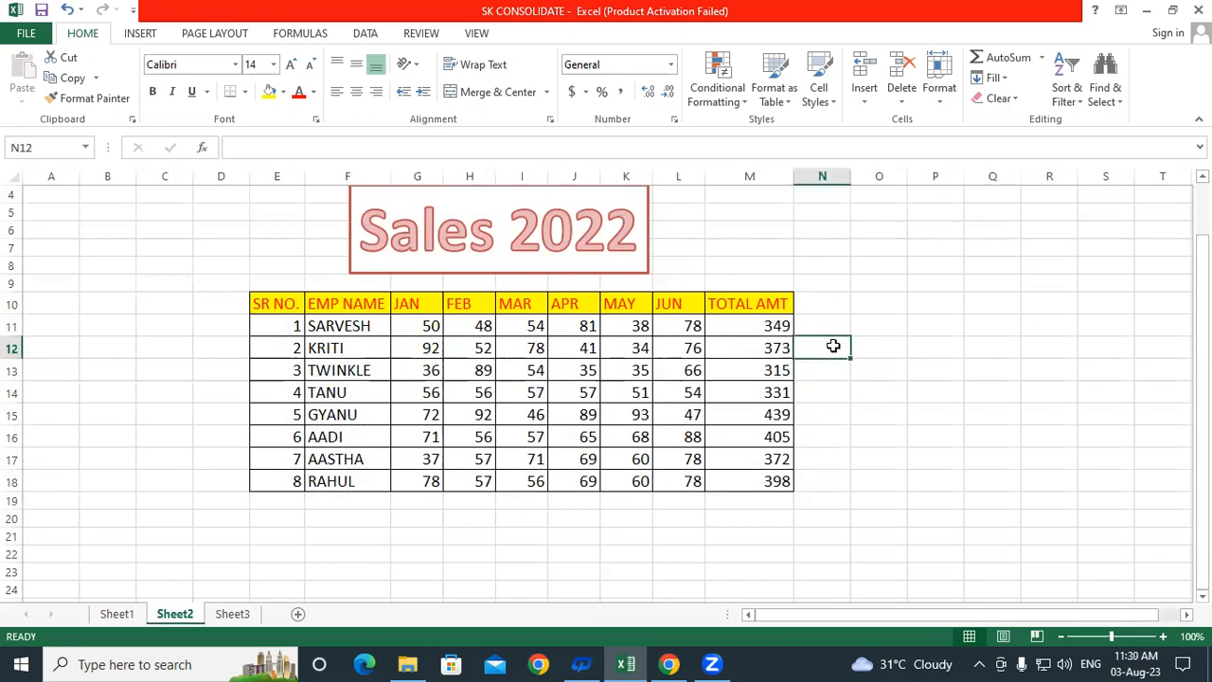
# Total the TOTAL AMT column of the Sales 2021 table on Sheet1 with =sum(I16:I22) in cell I23.
pyautogui.click(115, 614)
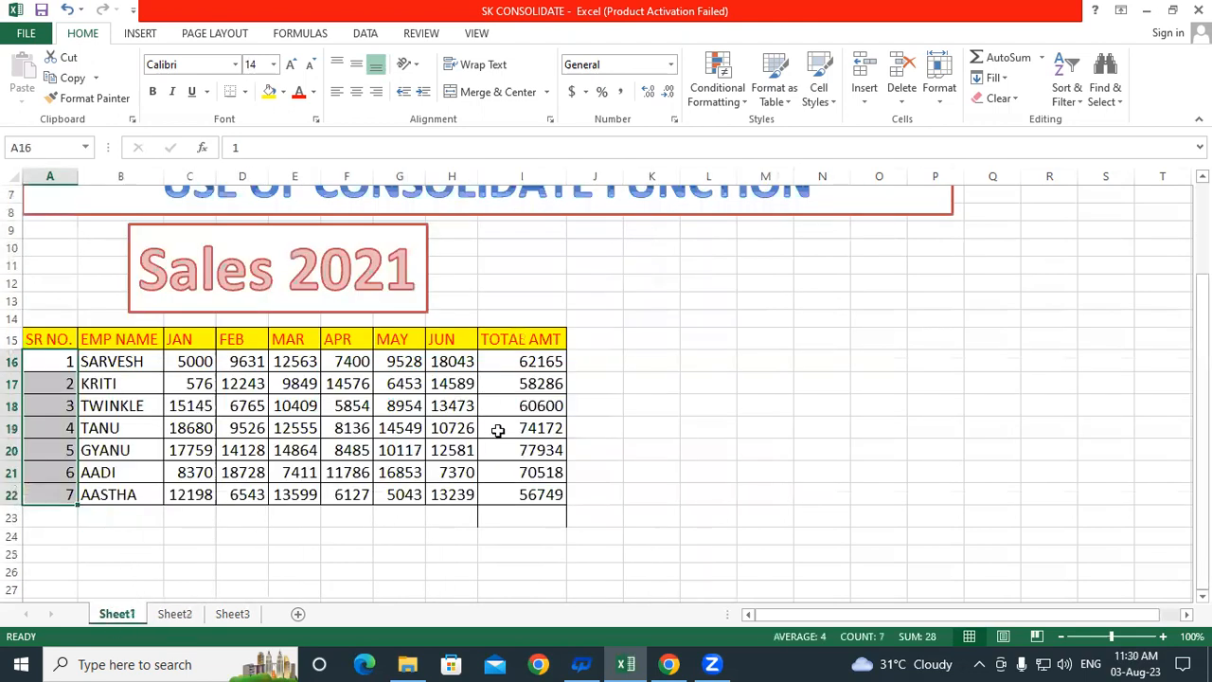
pyautogui.click(515, 514)
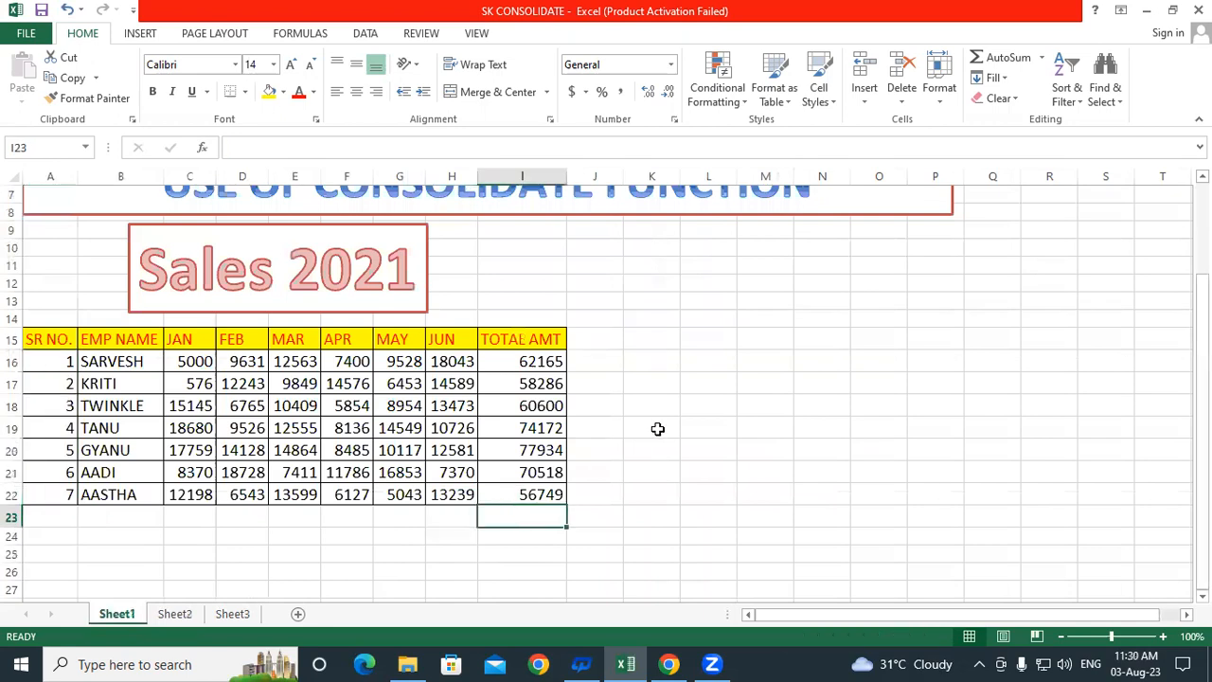
pyautogui.write('=su')
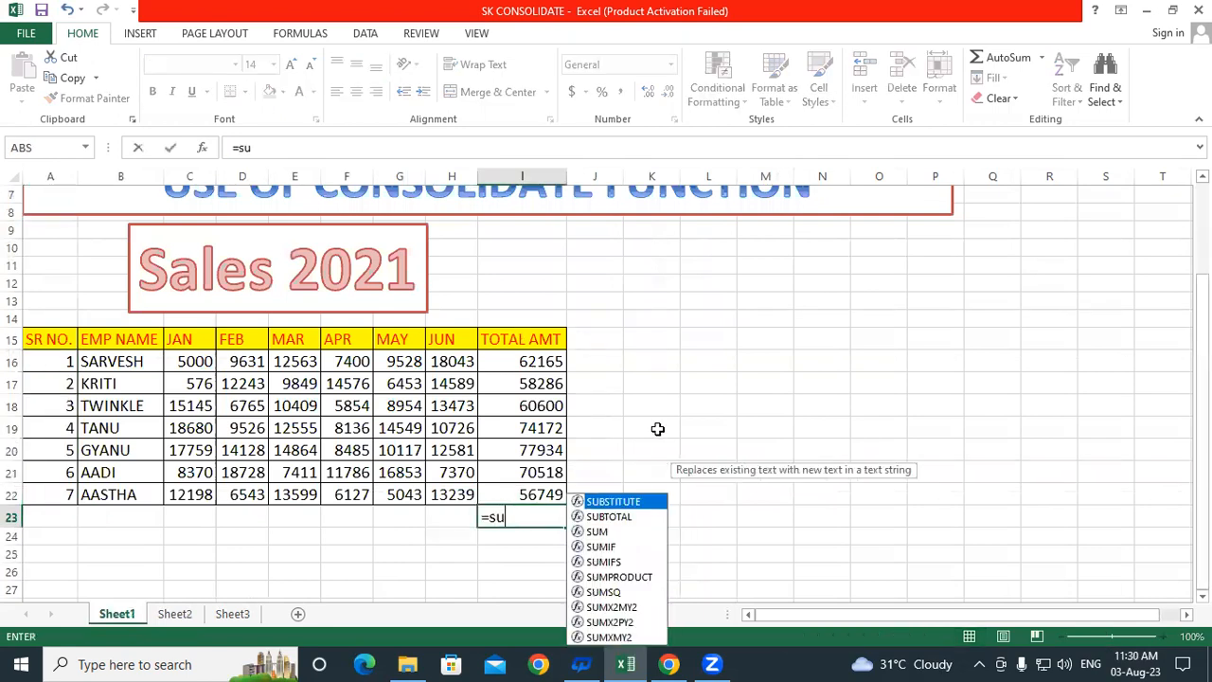
pyautogui.write('m(')
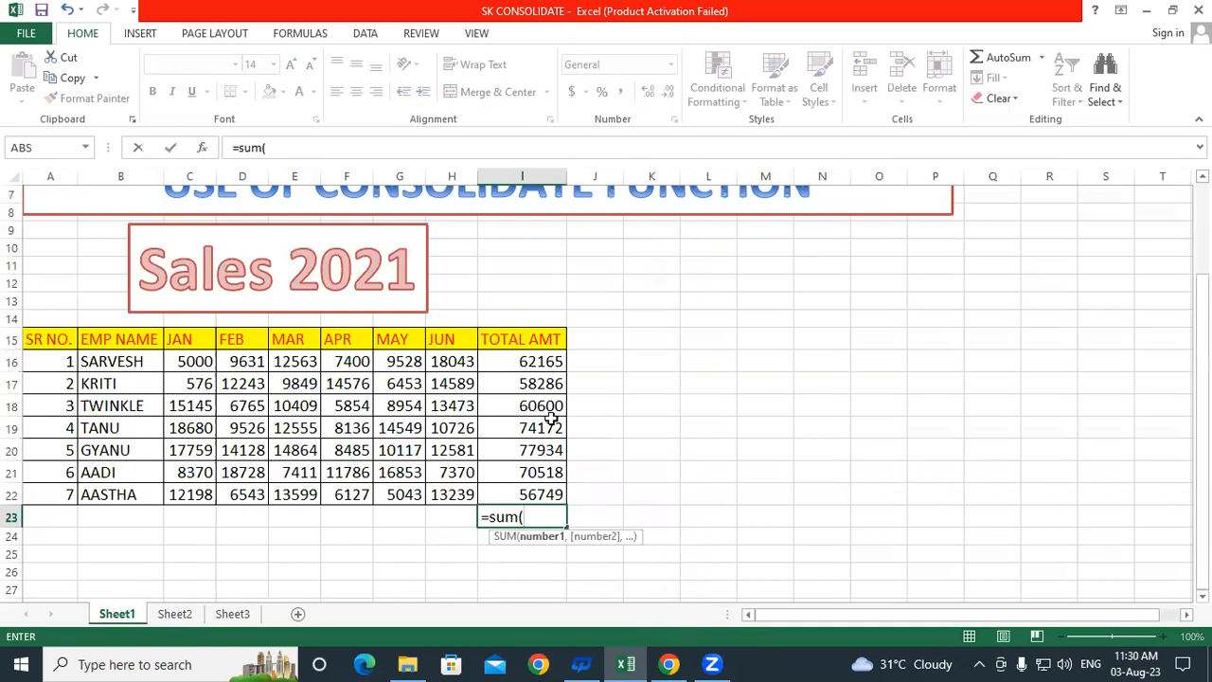
pyautogui.click(520, 370)
pyautogui.moveTo(520, 371); pyautogui.dragTo(523, 489)
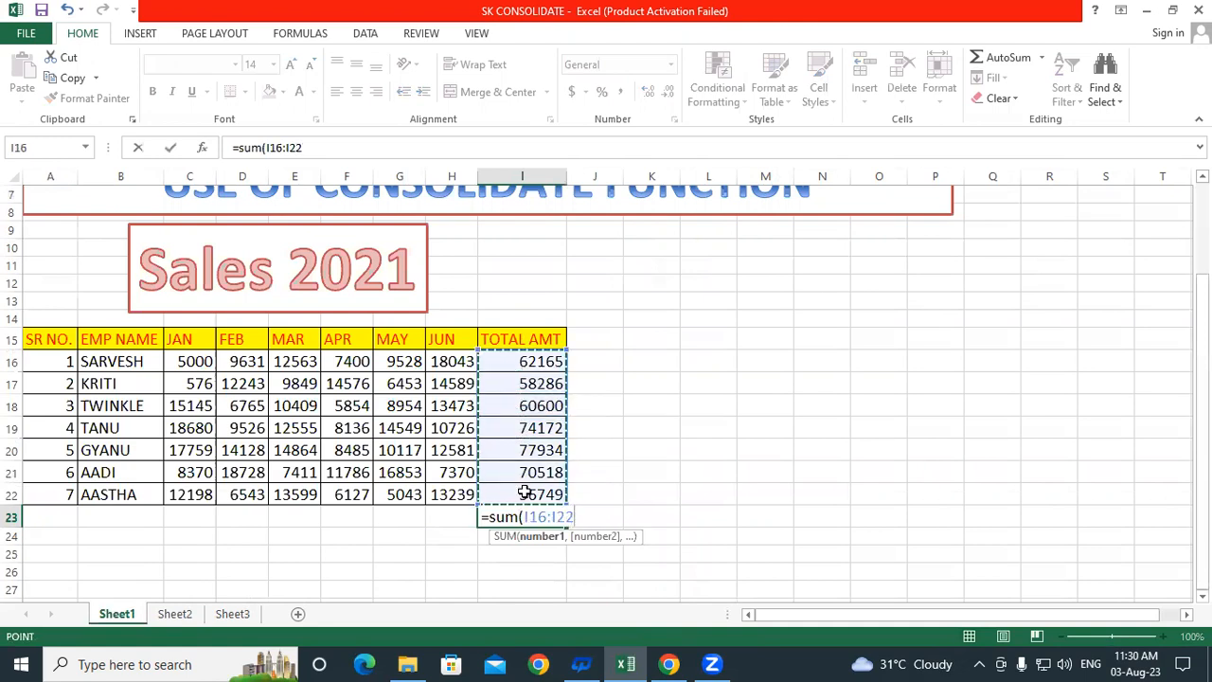
pyautogui.press('Return')
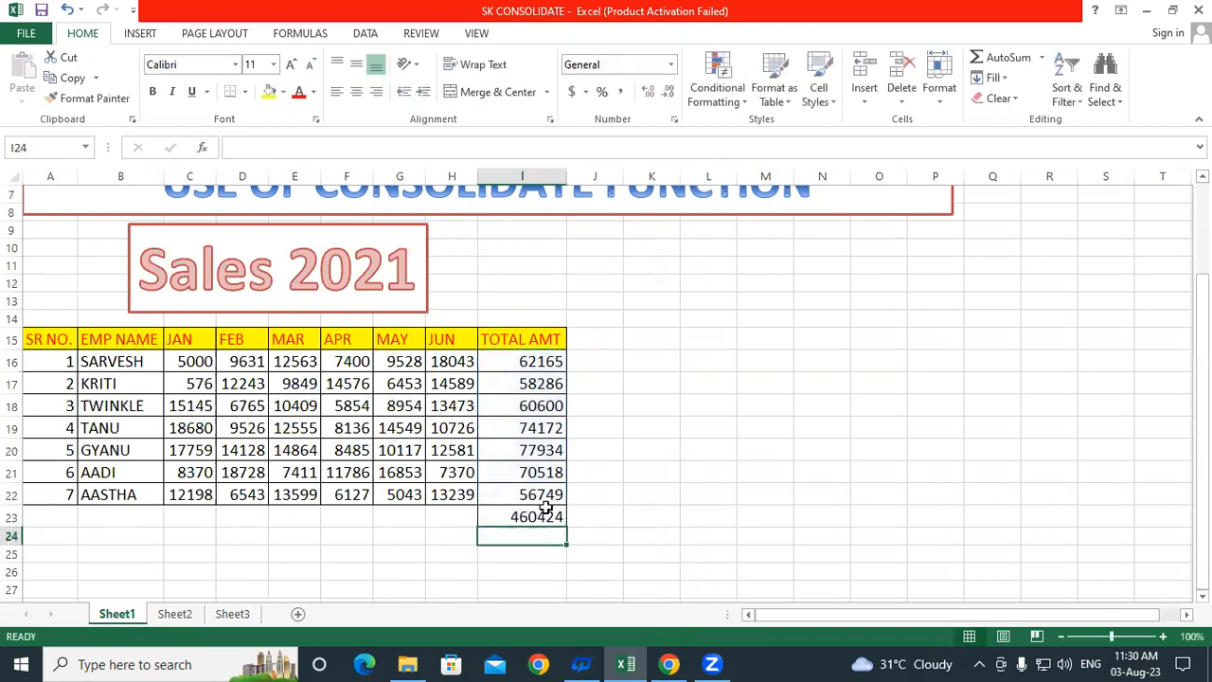
# Total the TOTAL AMT column of the Sales 2022 table on Sheet2 with =SUM(M11:M18) in cell M19.
pyautogui.click(548, 514)
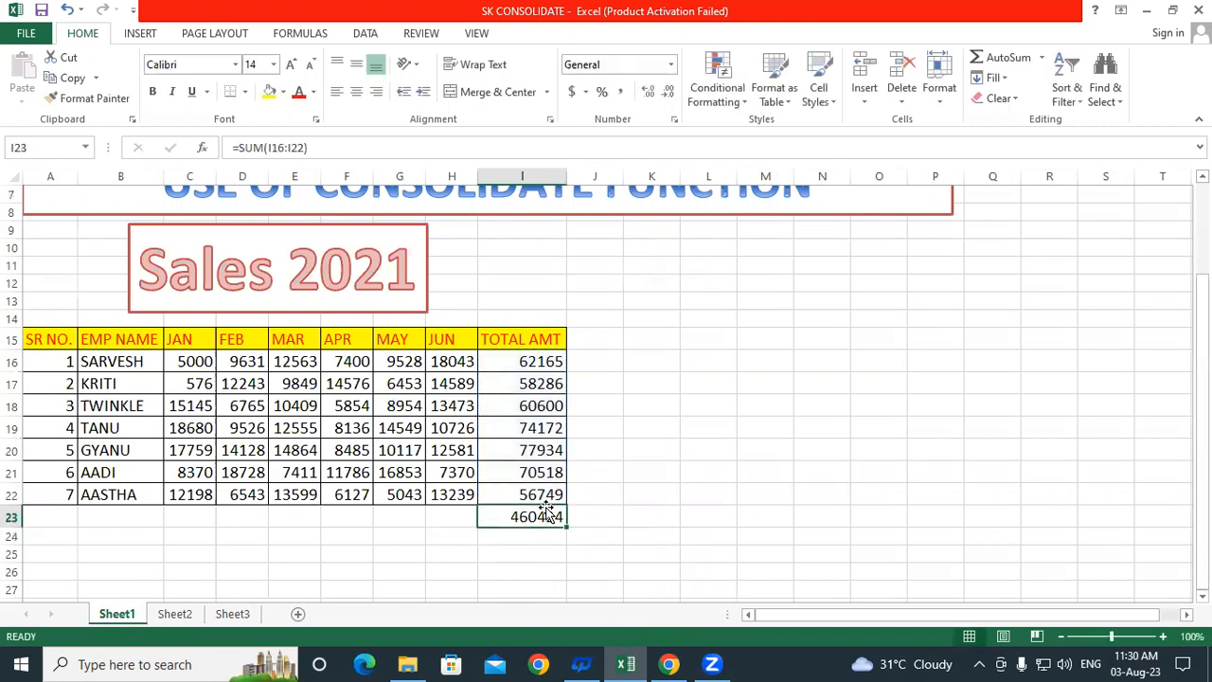
pyautogui.click(178, 613)
pyautogui.click(741, 508)
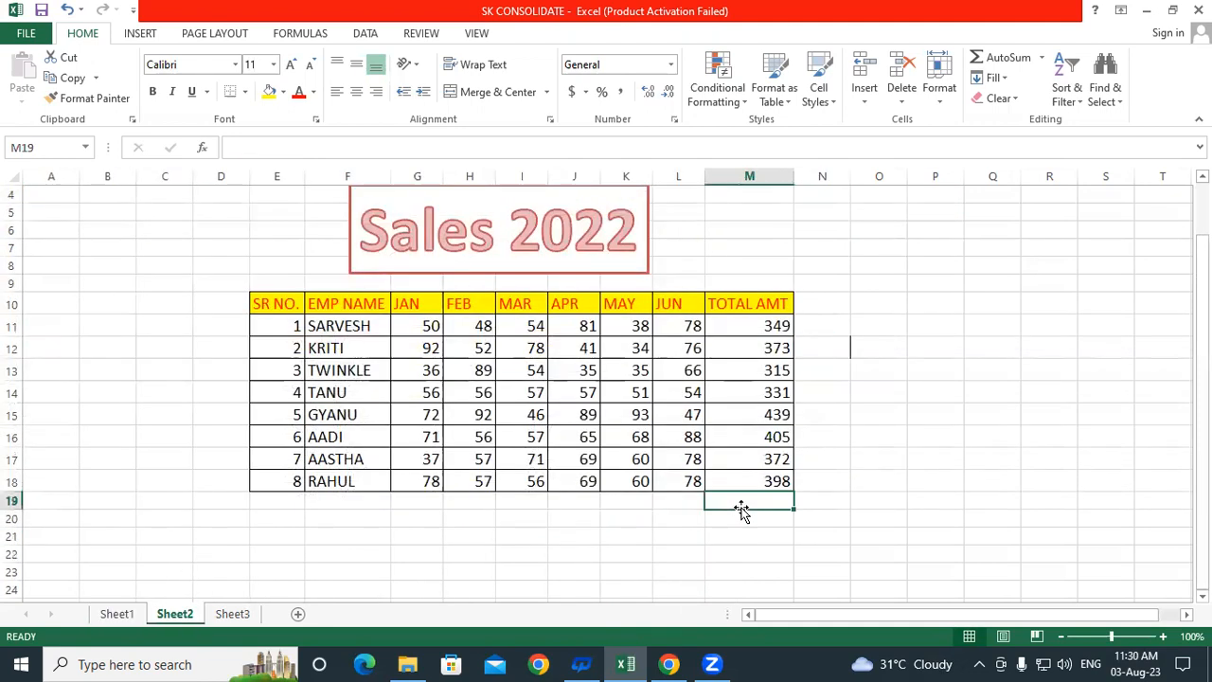
pyautogui.hotkey('alt', '=')
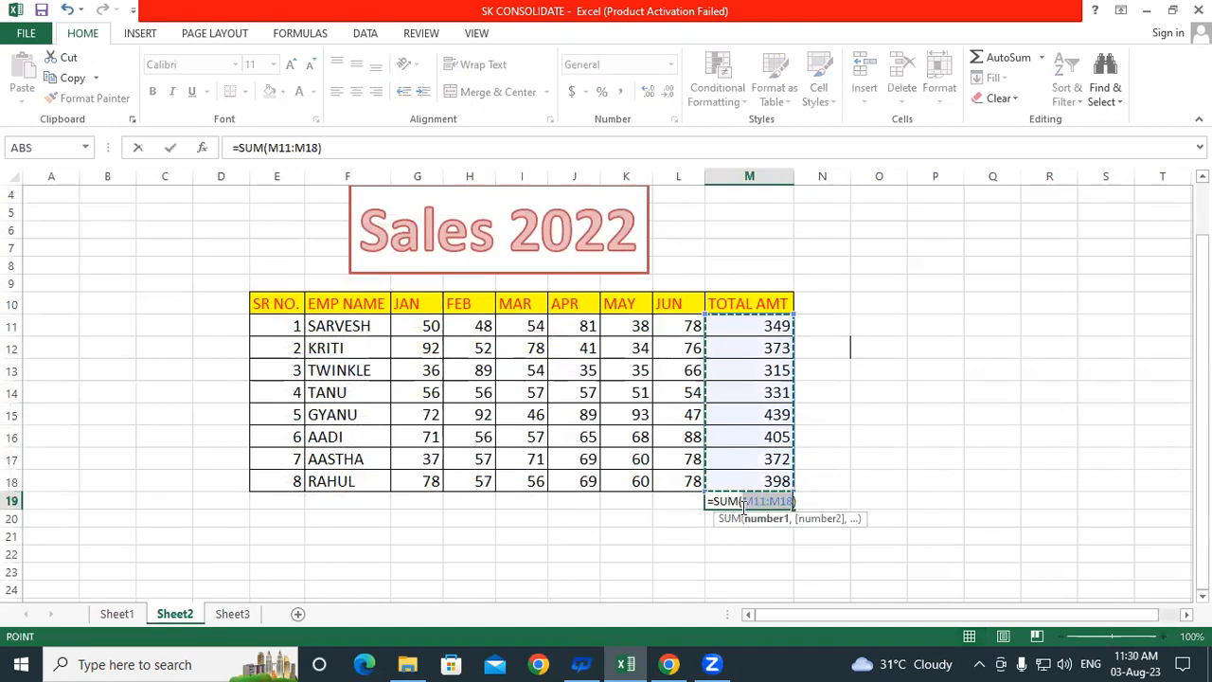
pyautogui.press('Return')
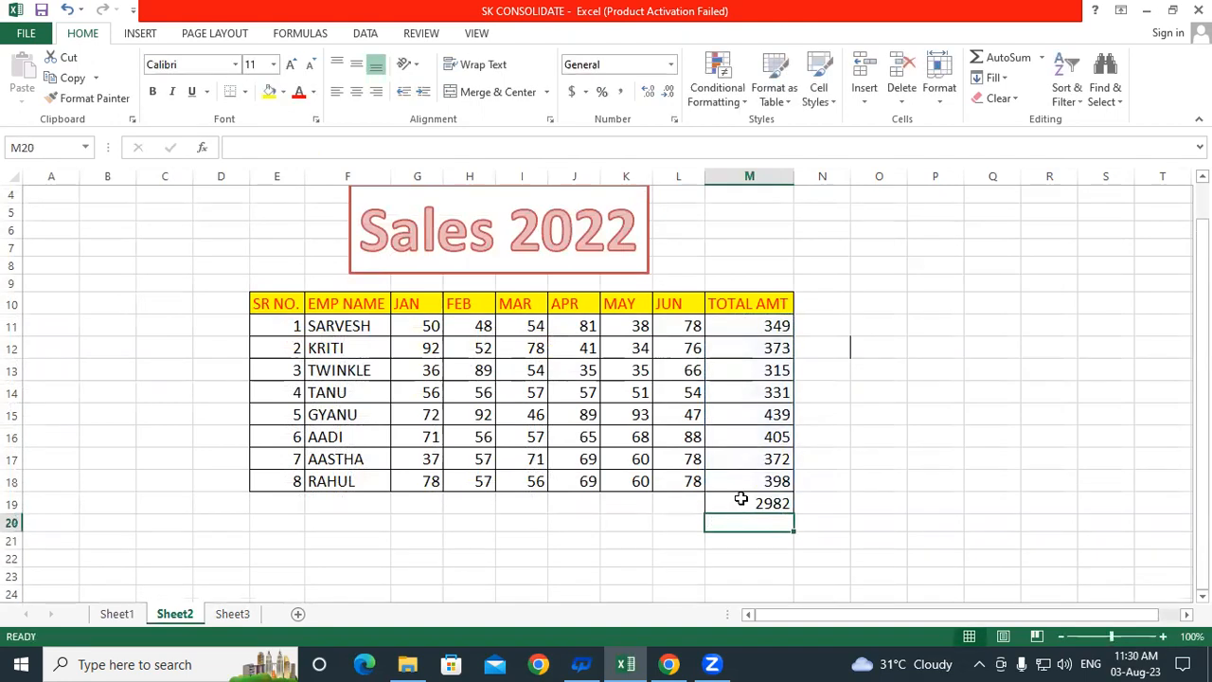
pyautogui.click(741, 499)
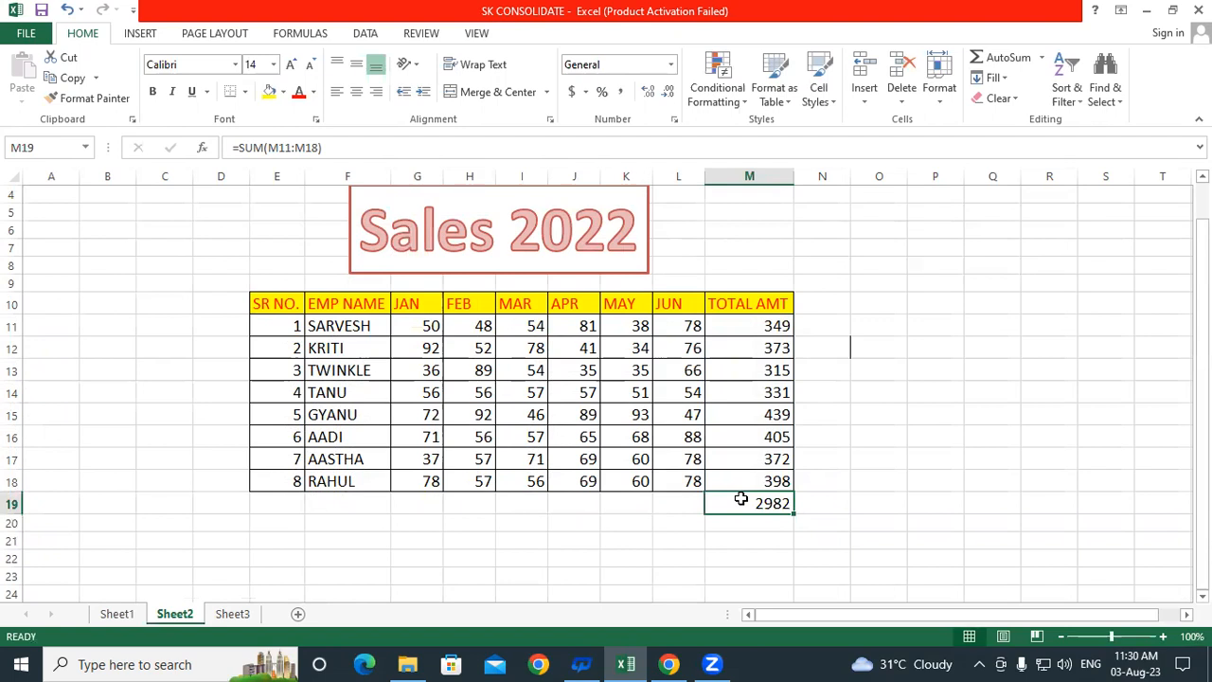
# Add the two yearly totals in cell C3 of Sheet3 with the formula =Sheet1!I23+Sheet2!M19.
pyautogui.click(115, 615)
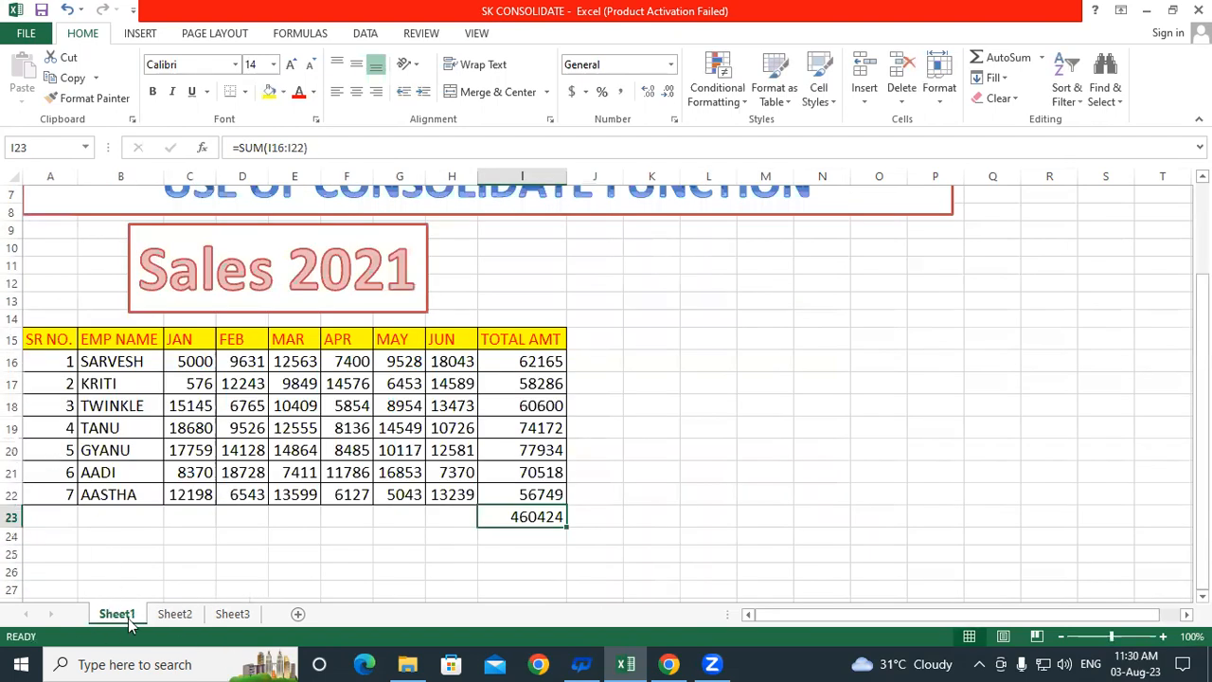
pyautogui.click(171, 615)
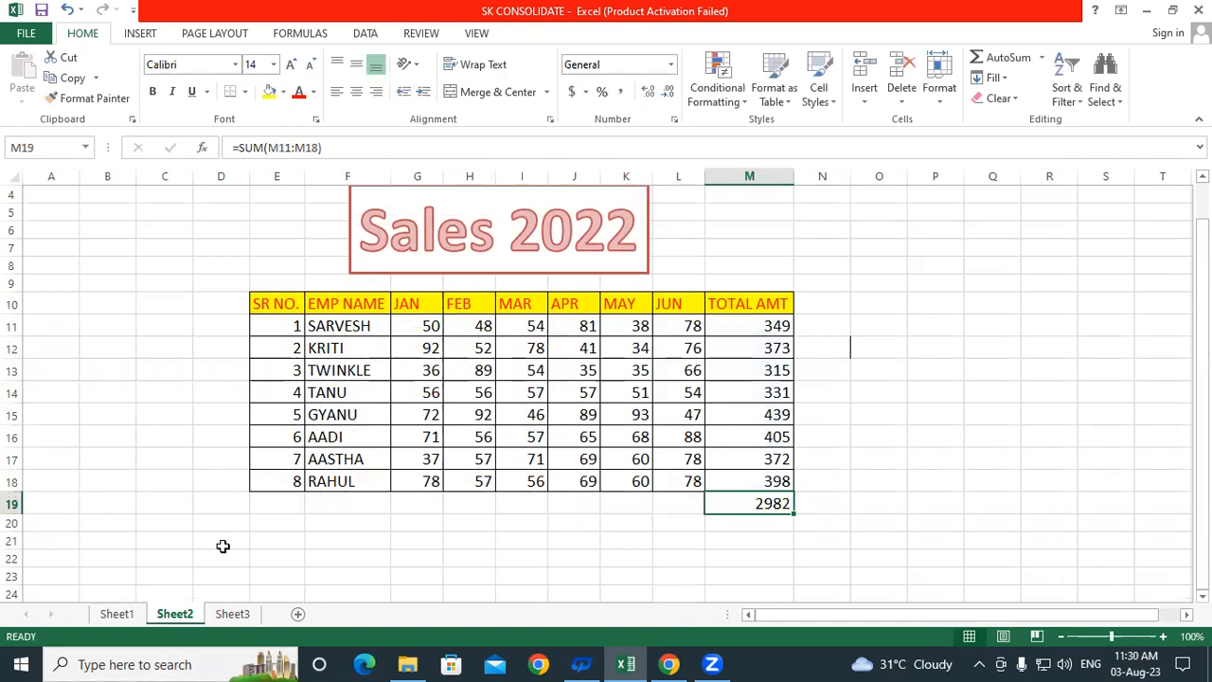
pyautogui.click(229, 615)
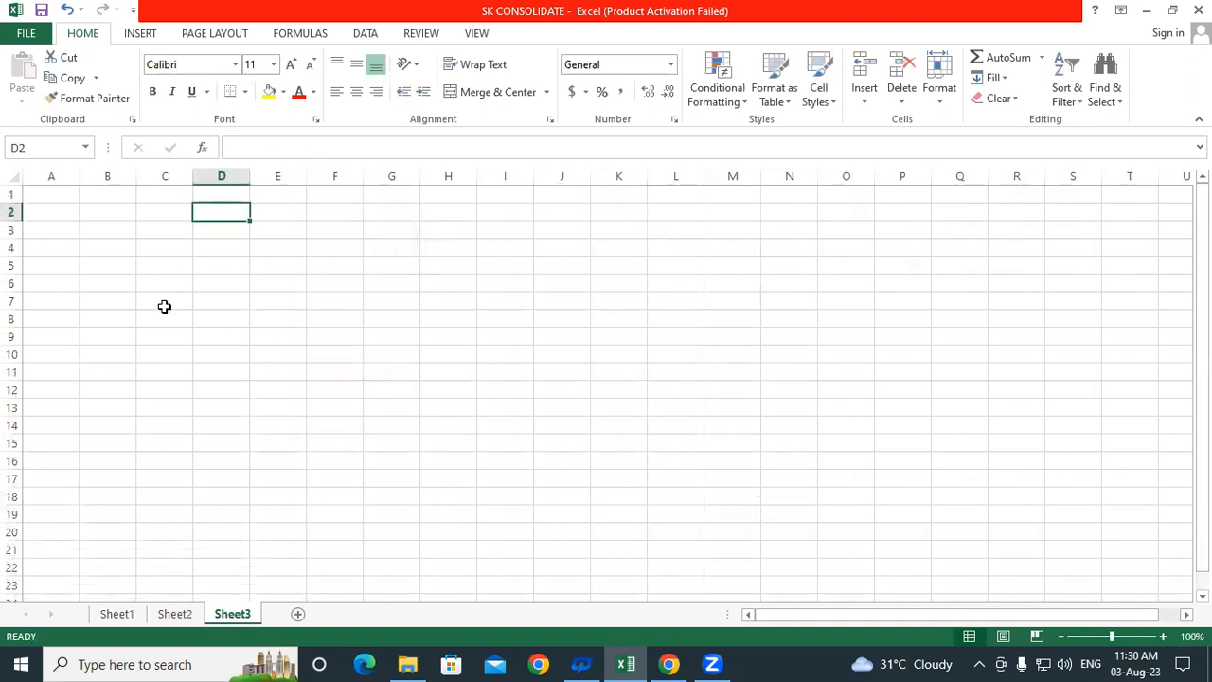
pyautogui.click(171, 231)
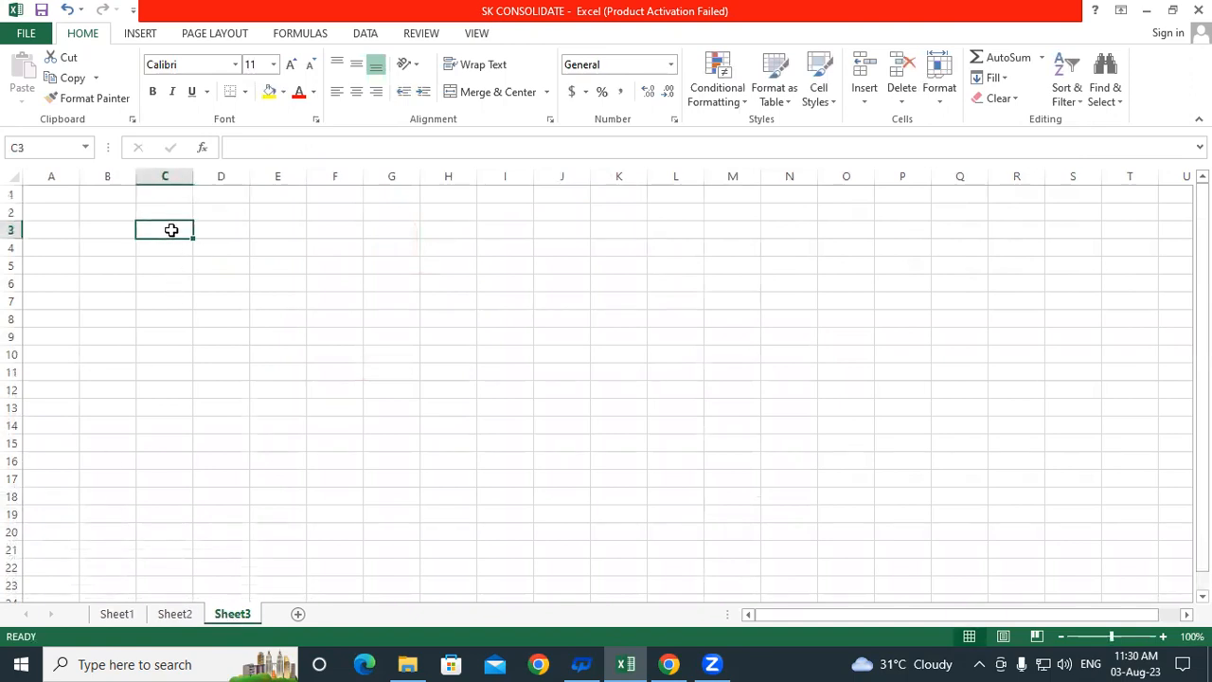
pyautogui.write('=')
pyautogui.click(116, 614)
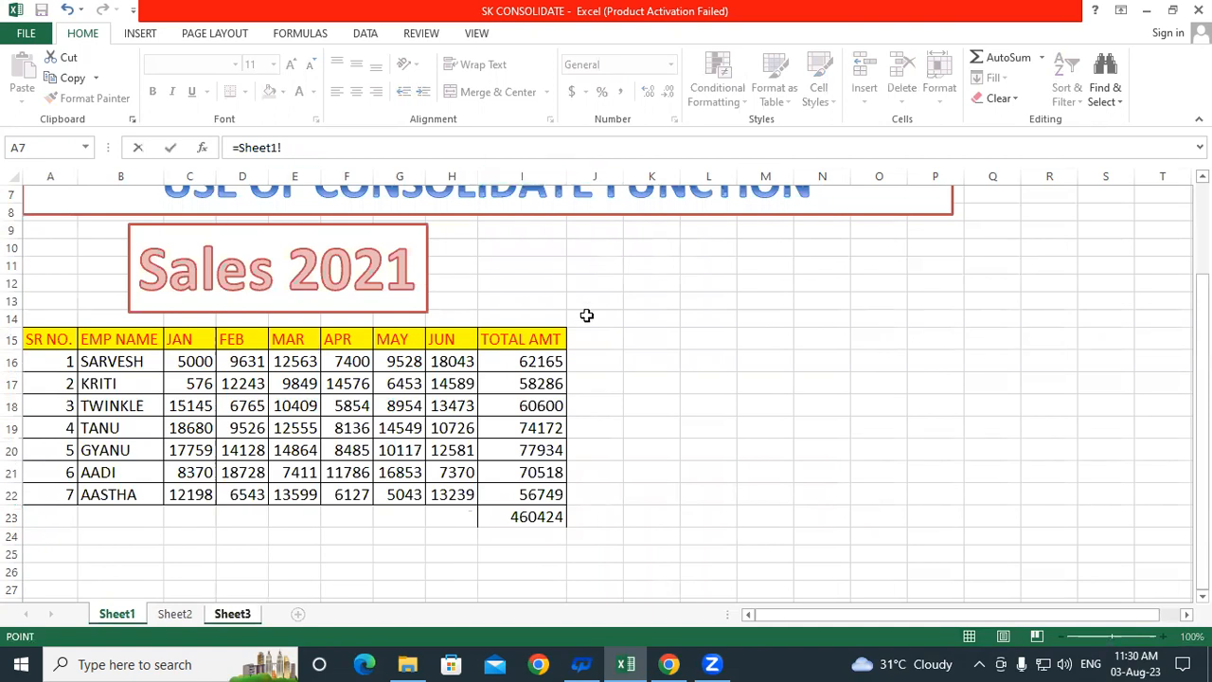
pyautogui.click(523, 517)
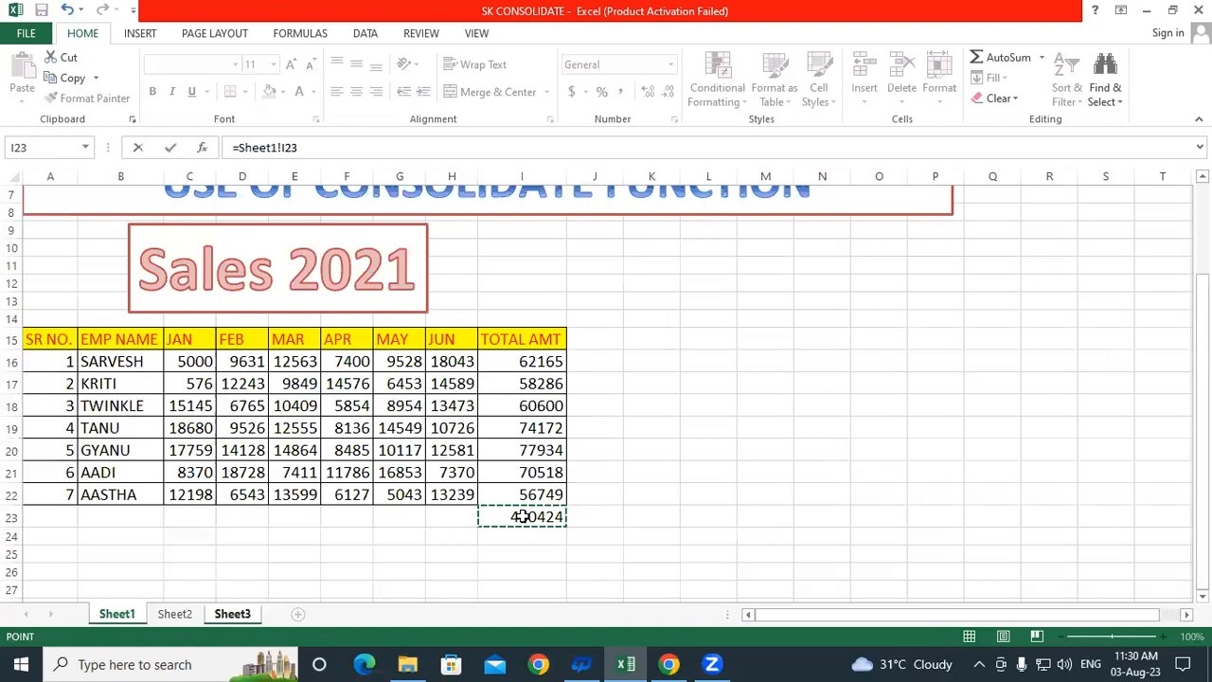
pyautogui.write('+')
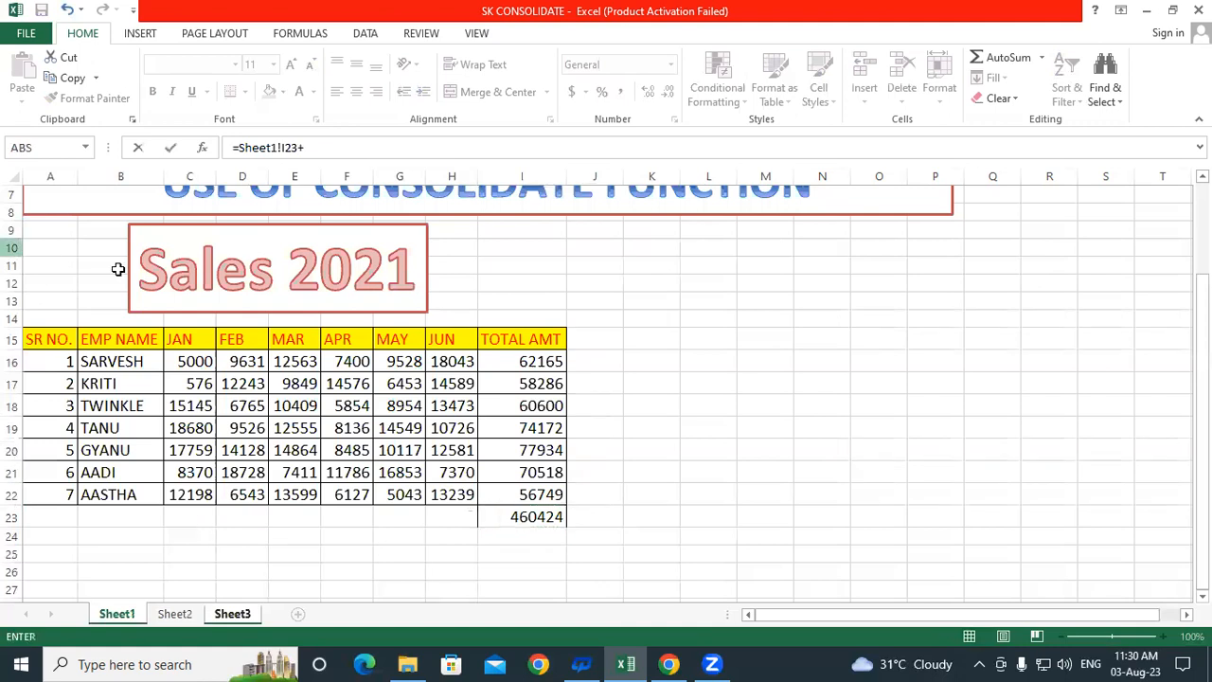
pyautogui.click(176, 615)
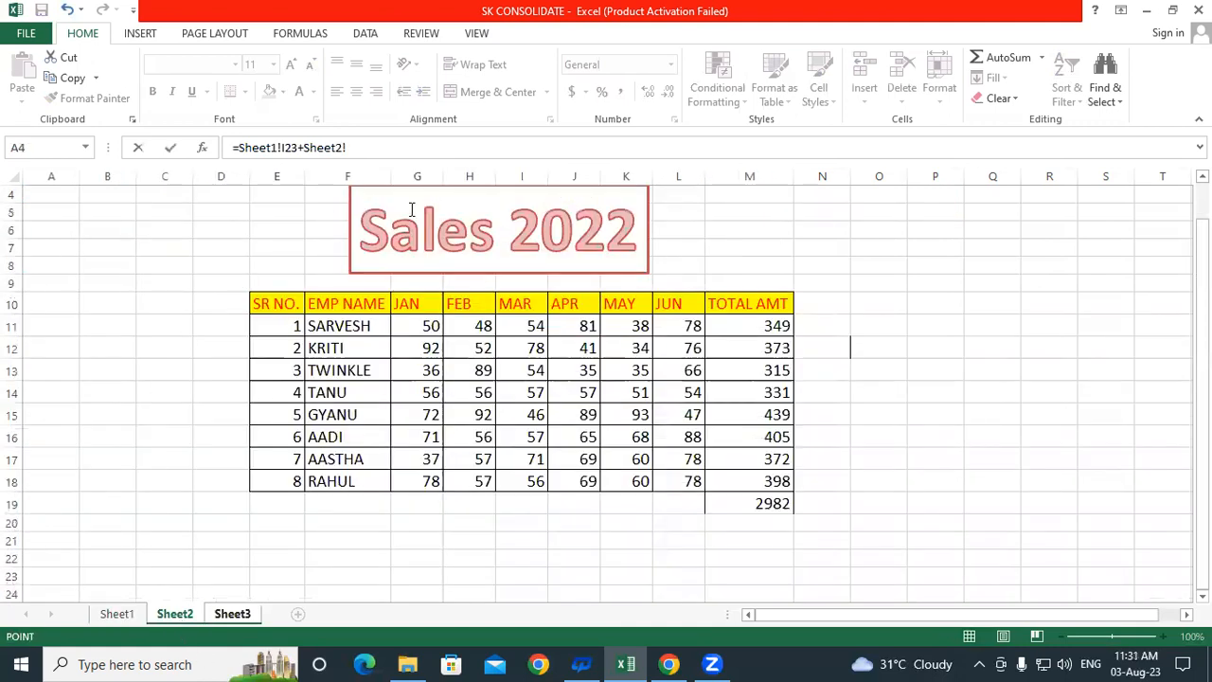
pyautogui.click(755, 502)
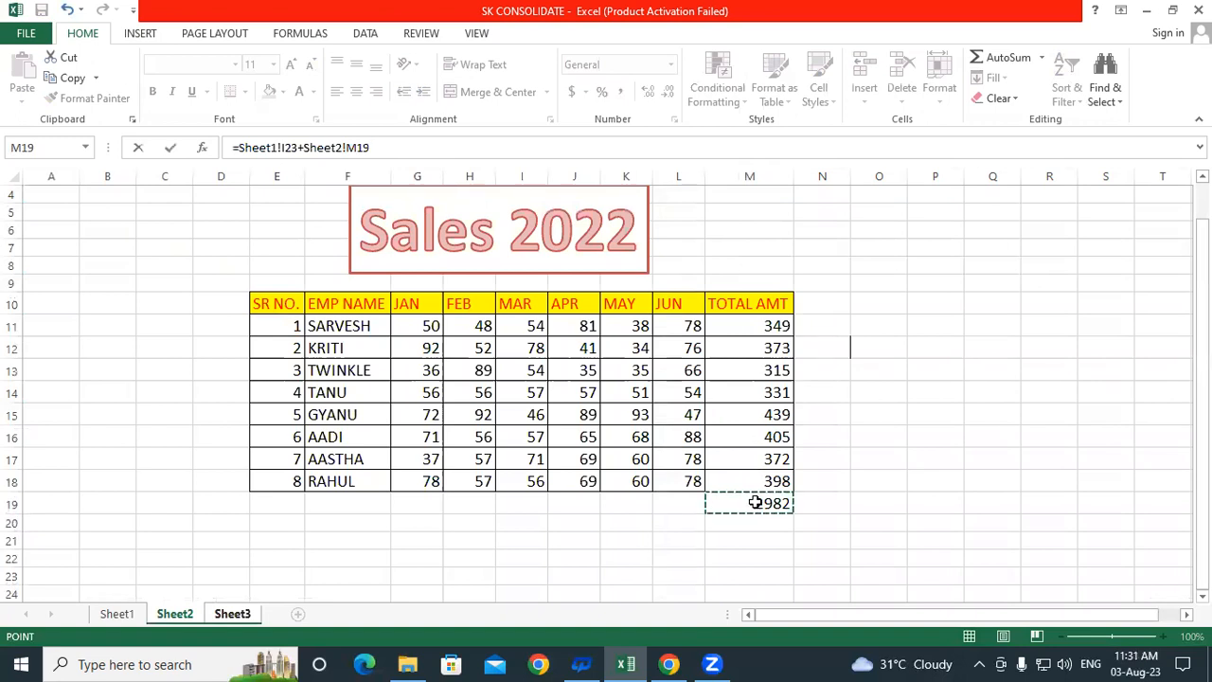
pyautogui.press('Return')
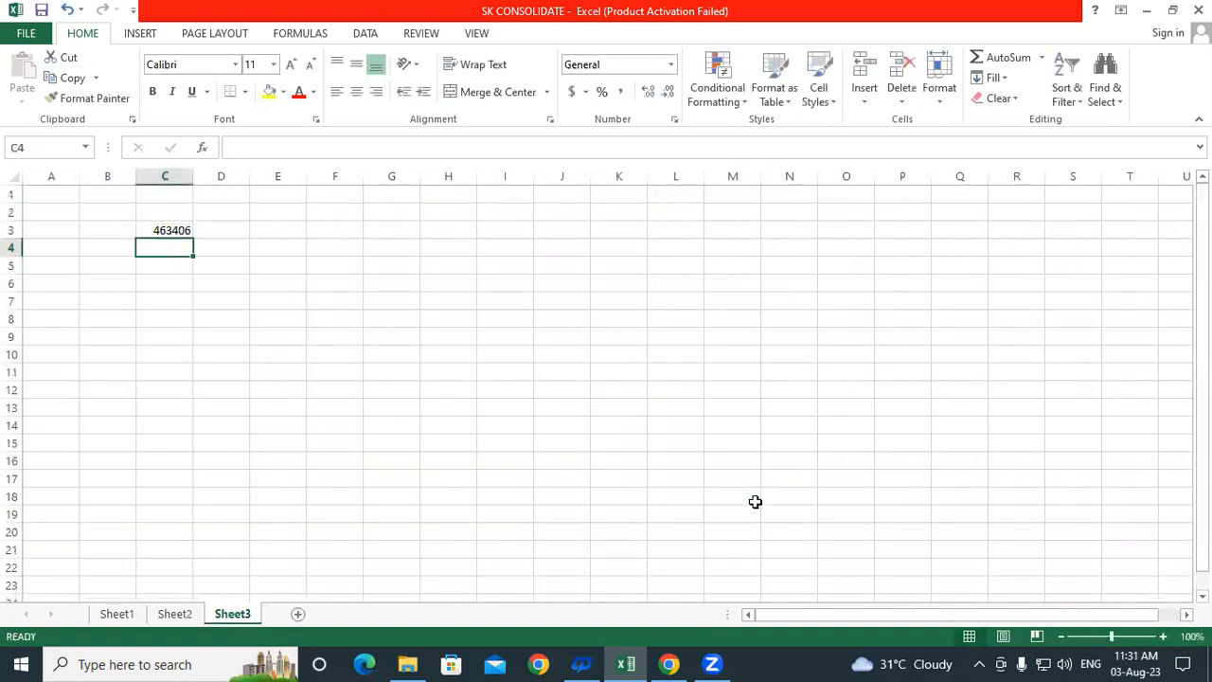
# Make the combined total in cell C3 of Sheet3 bold at font size 18 and widen column C.
pyautogui.click(118, 614)
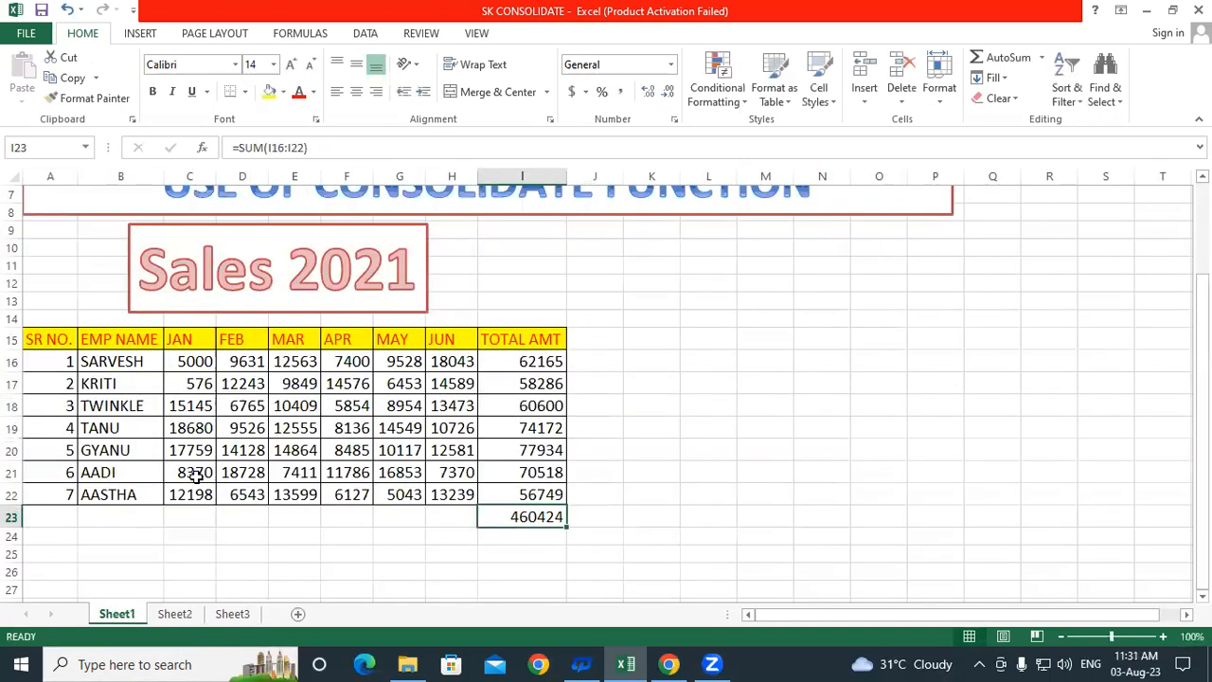
pyautogui.click(172, 614)
pyautogui.click(232, 614)
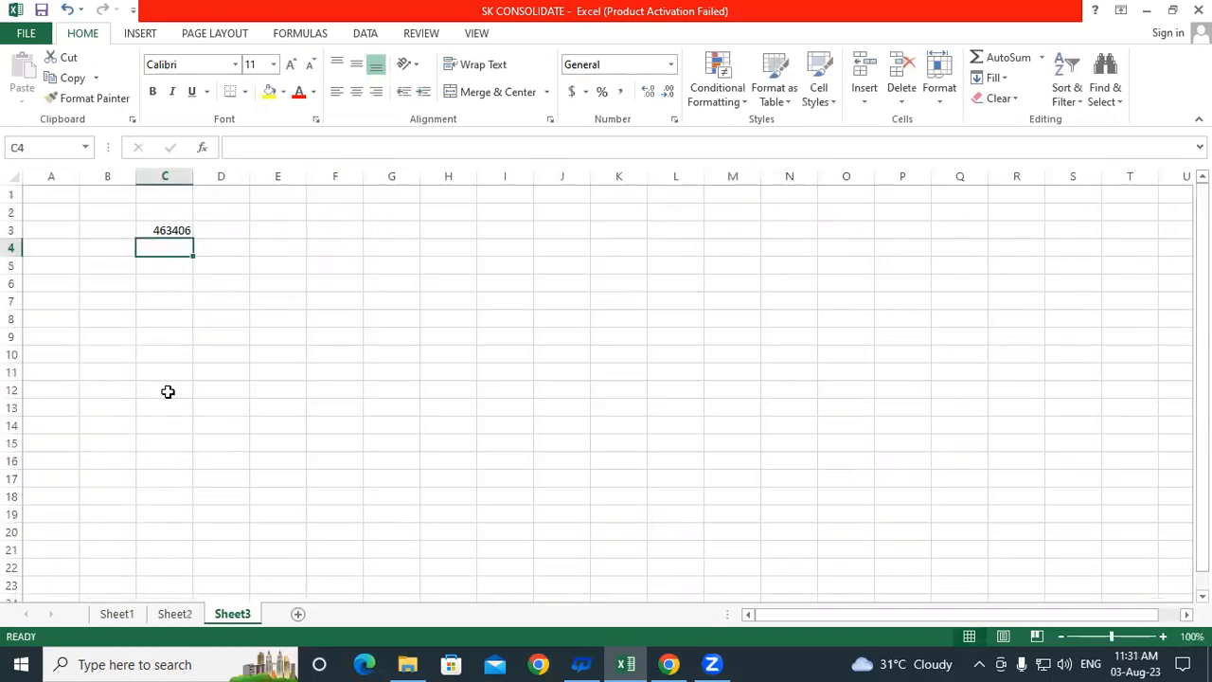
pyautogui.click(163, 230)
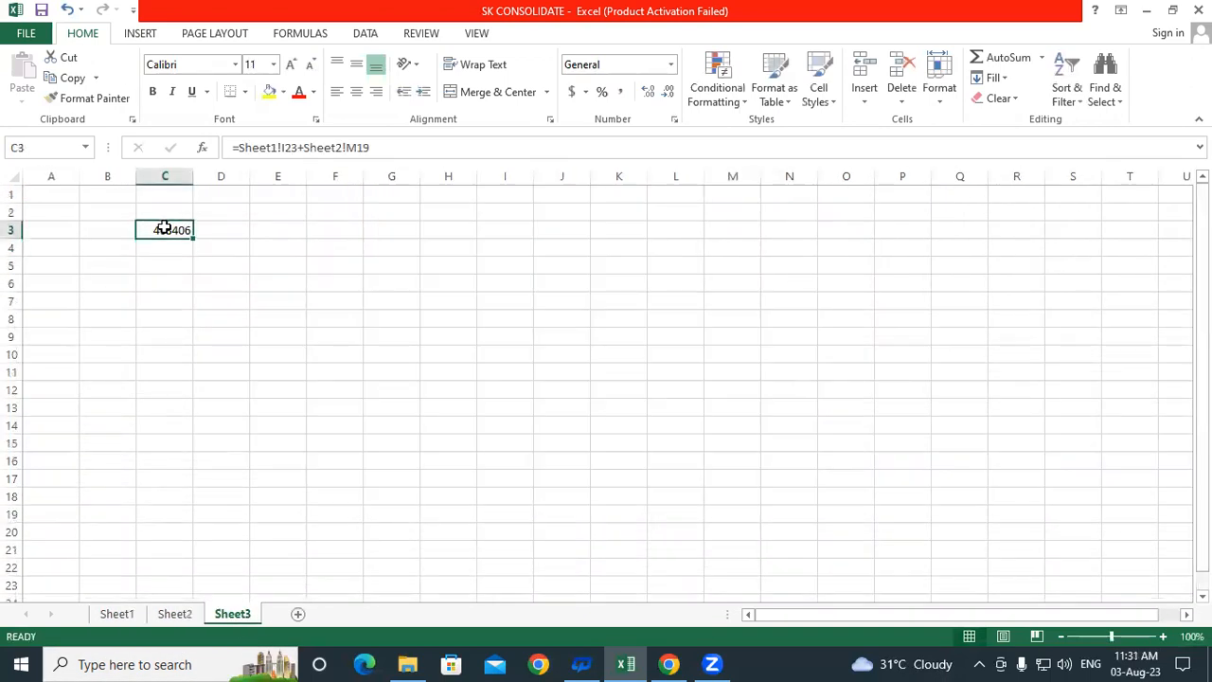
pyautogui.hotkey('ctrl', 'b')
pyautogui.click(291, 65)
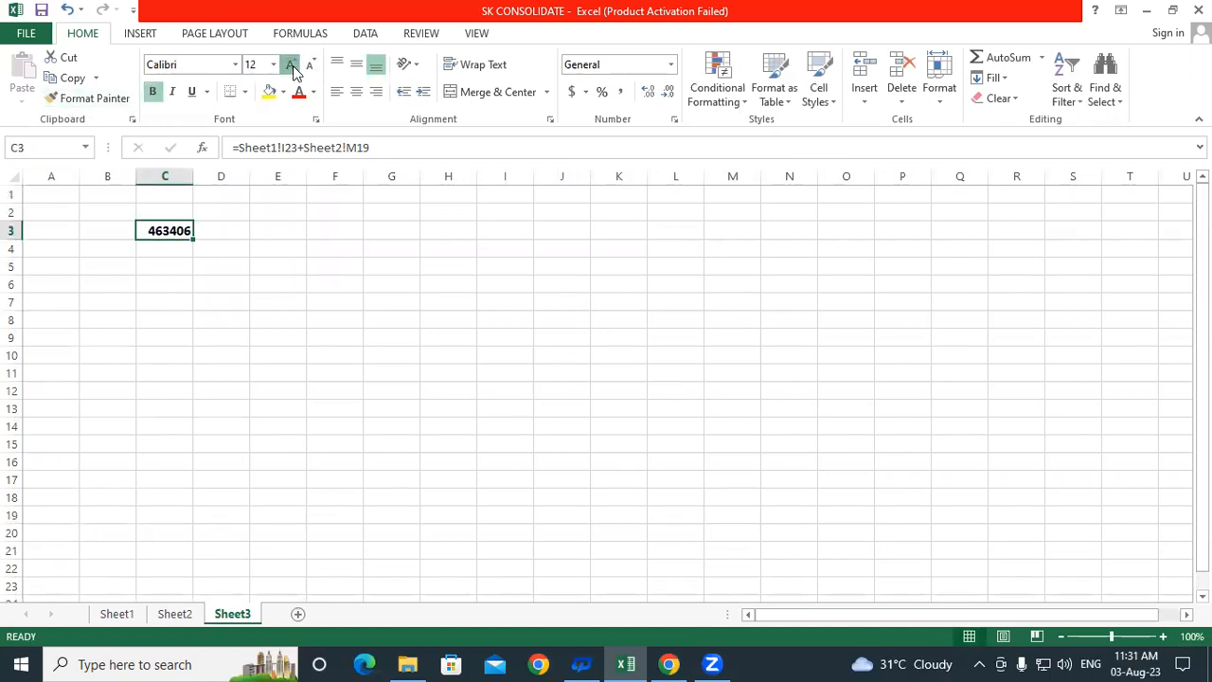
pyautogui.click(290, 65)
pyautogui.click(291, 66)
pyautogui.click(291, 65)
pyautogui.moveTo(207, 176); pyautogui.dragTo(248, 176)
pyautogui.click(315, 248)
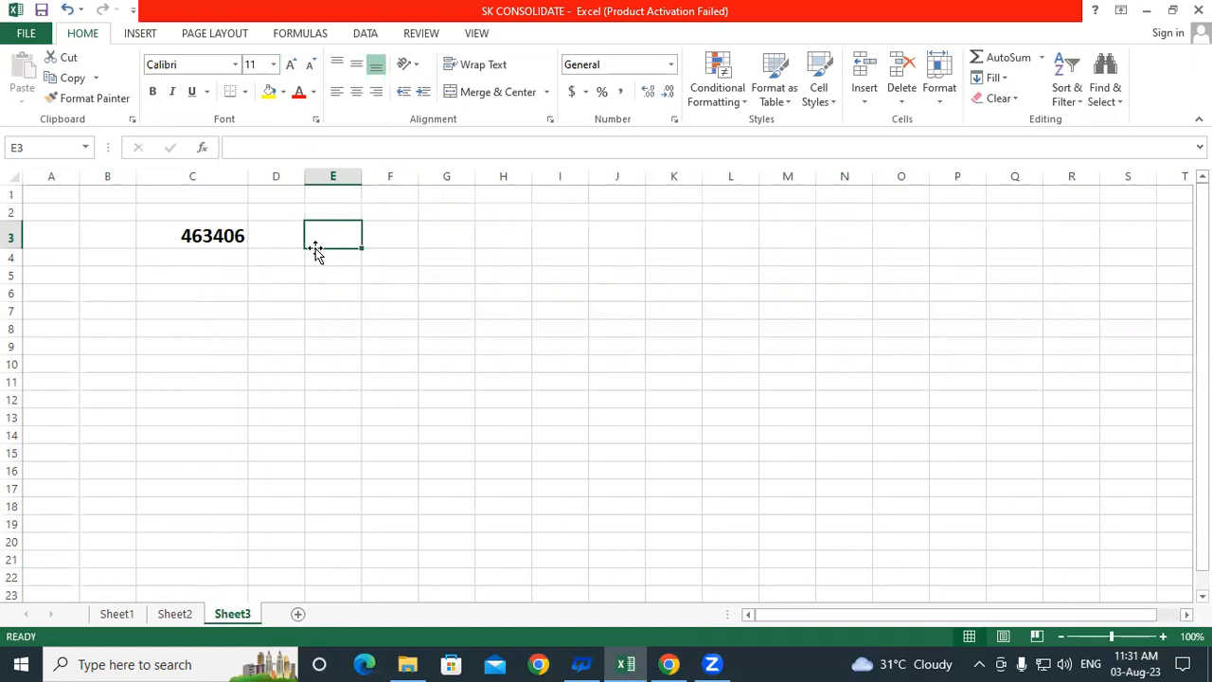
# Set the JAN value in cell C16 on Sheet1 to 6000 and check the combined total on Sheet3.
pyautogui.click(205, 240)
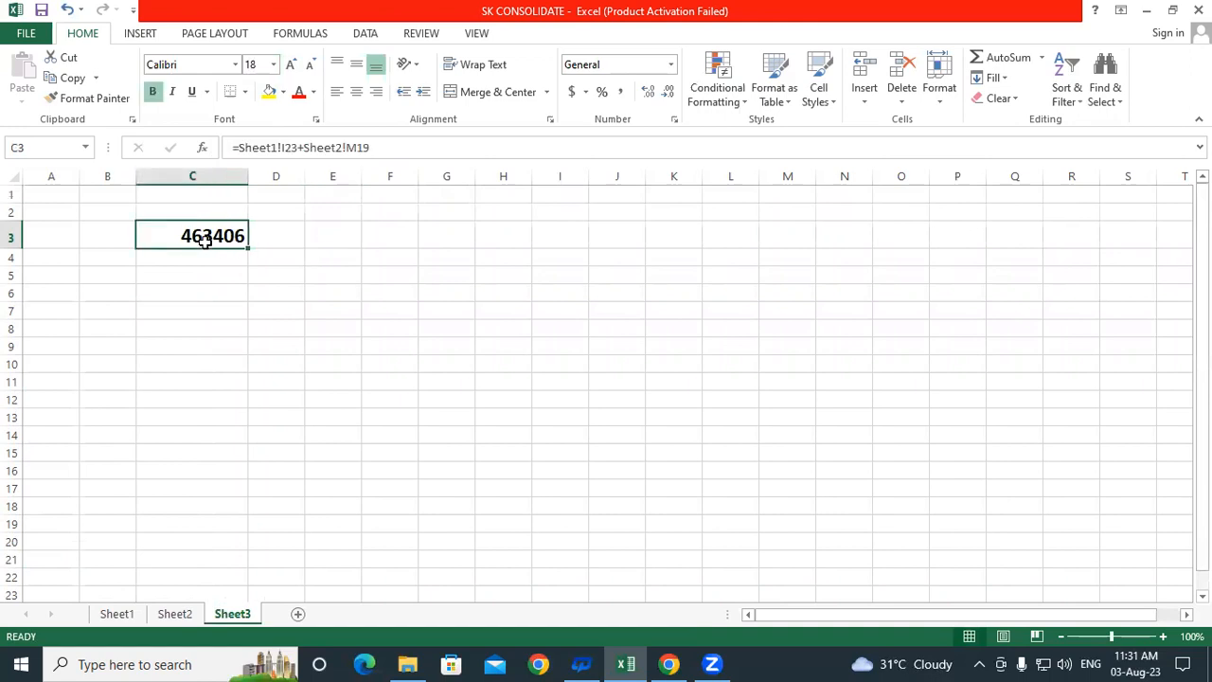
pyautogui.click(116, 613)
pyautogui.click(196, 366)
pyautogui.write('6000')
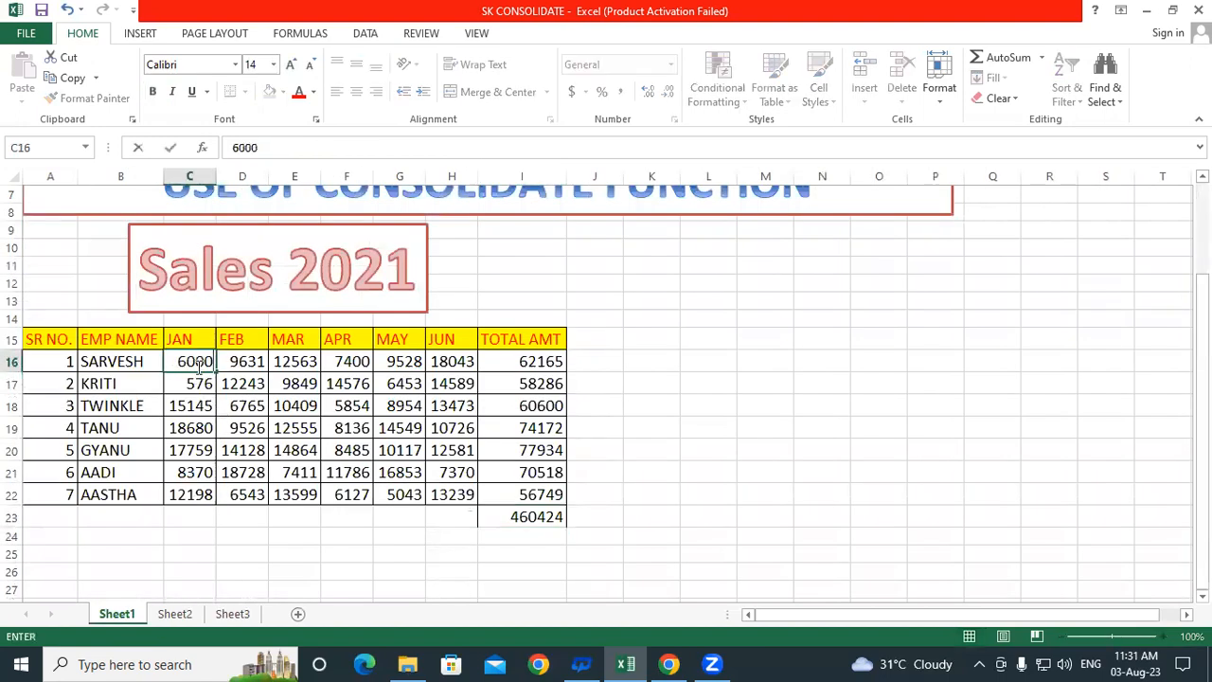
pyautogui.press('Return')
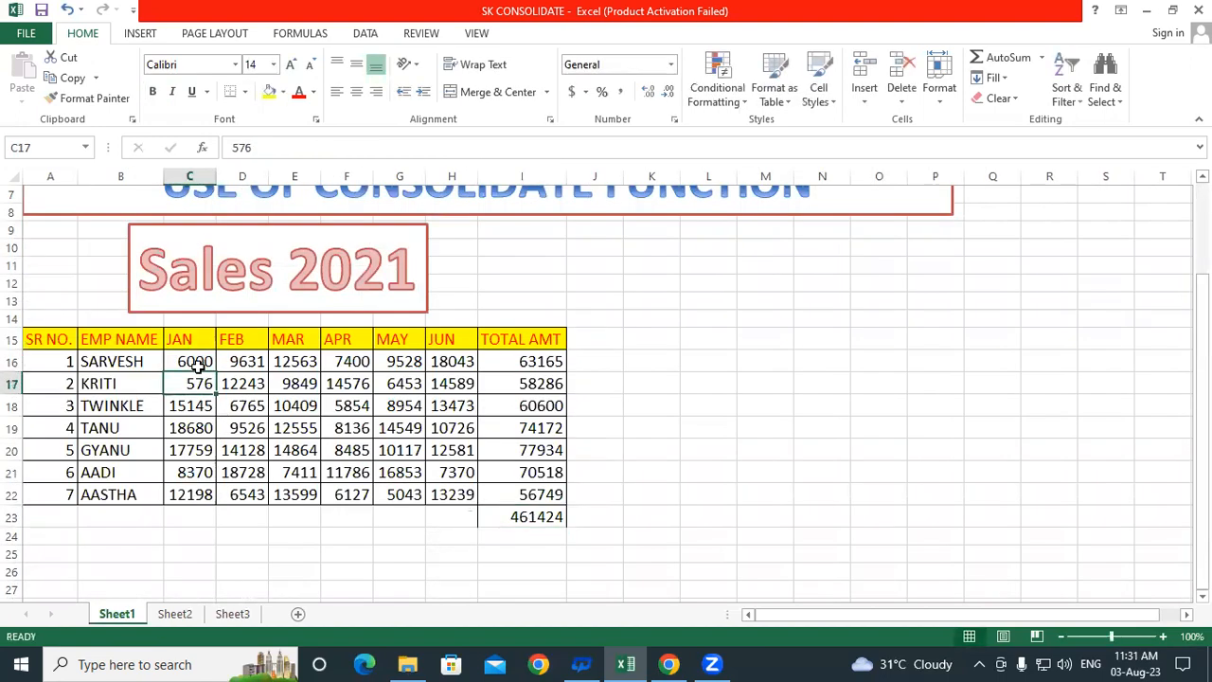
pyautogui.click(232, 613)
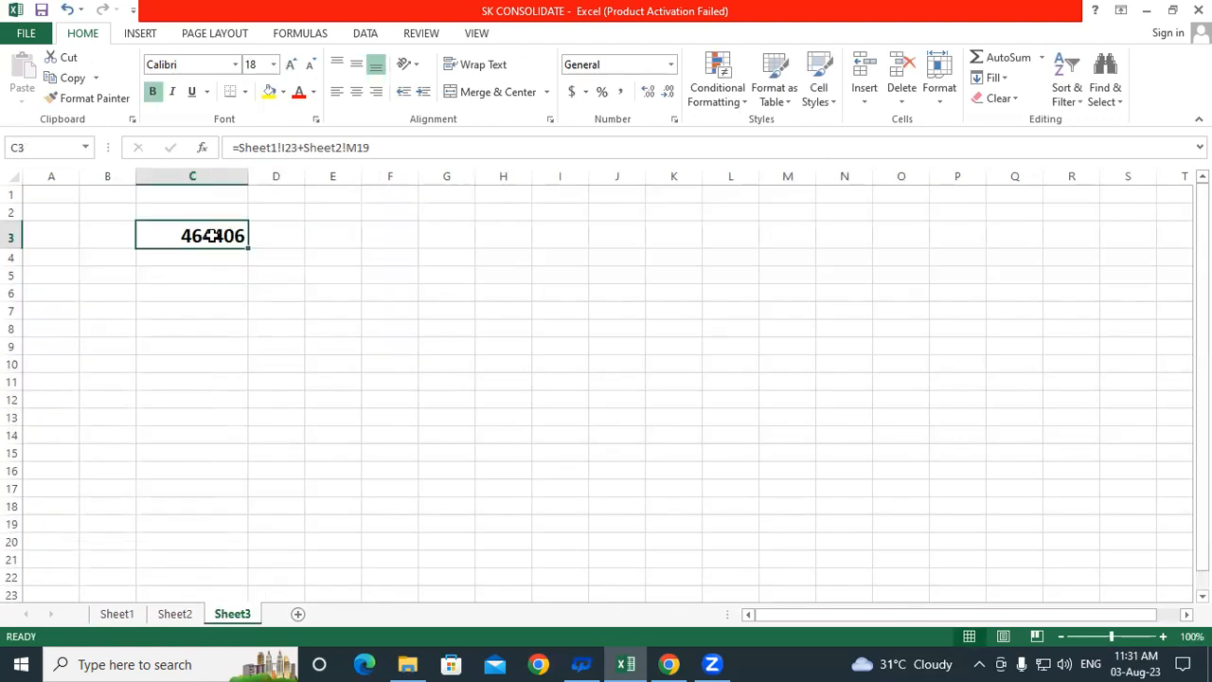
# Set the JAN value in cell G11 on Sheet2 to 1000 and check the combined total on Sheet3.
pyautogui.click(185, 615)
pyautogui.click(401, 329)
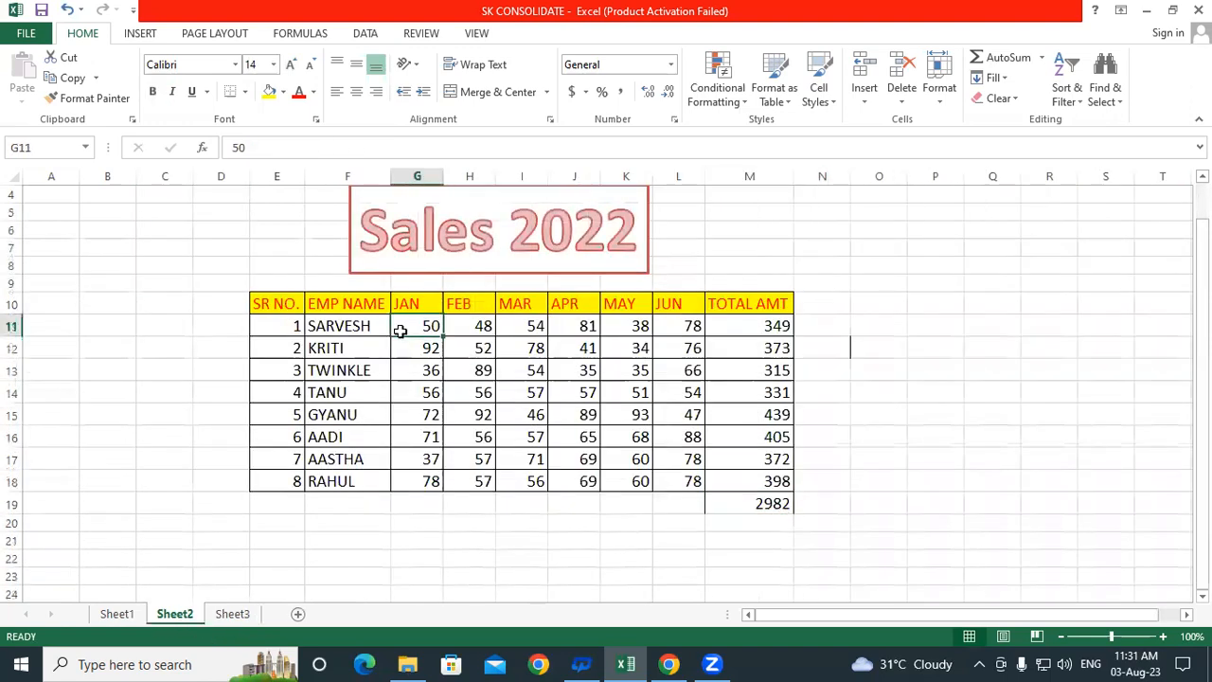
pyautogui.write('1000')
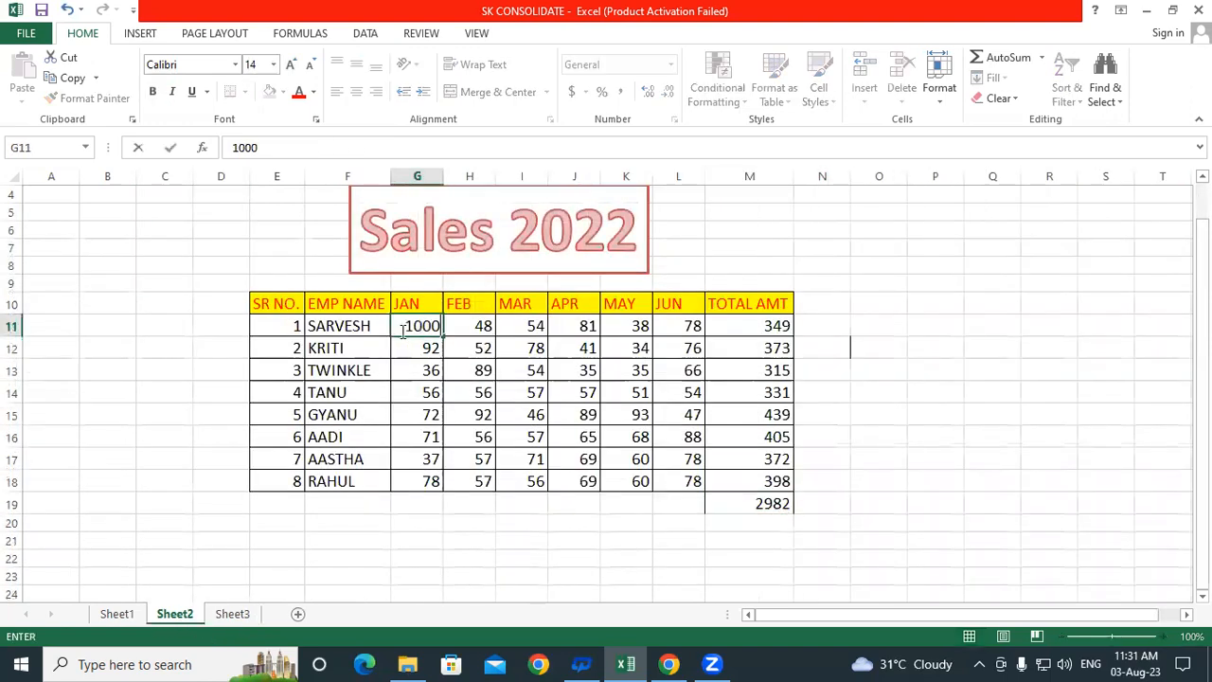
pyautogui.press('Return')
pyautogui.click(232, 614)
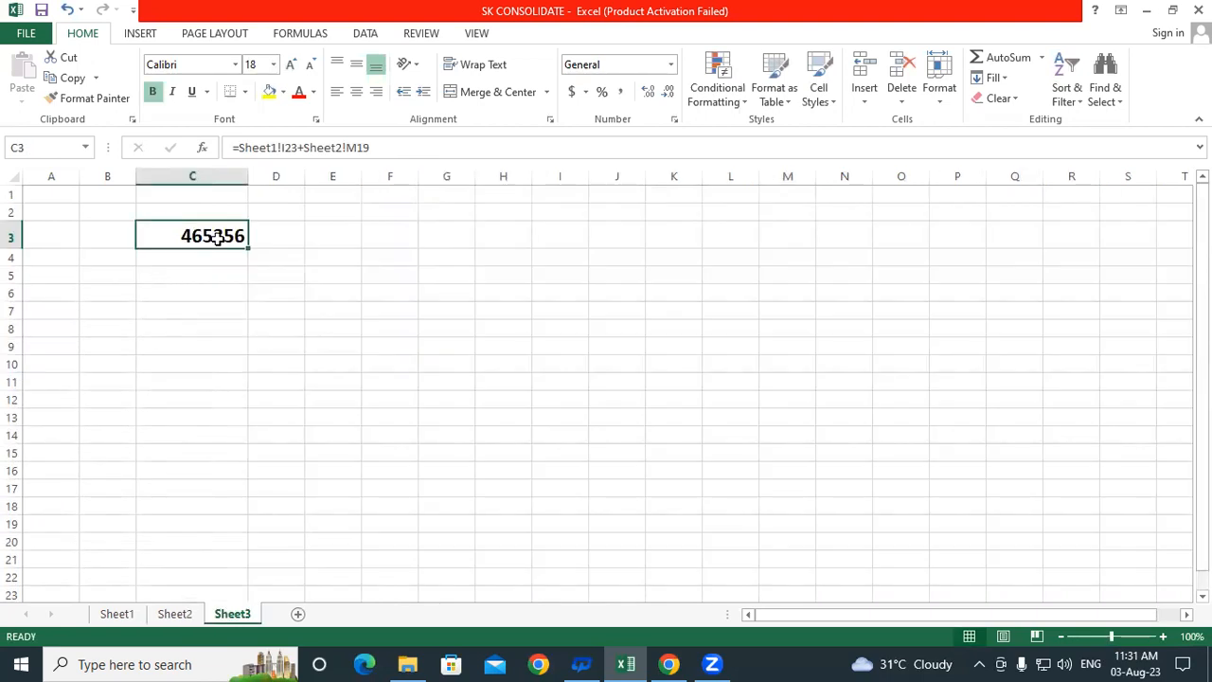
pyautogui.click(208, 309)
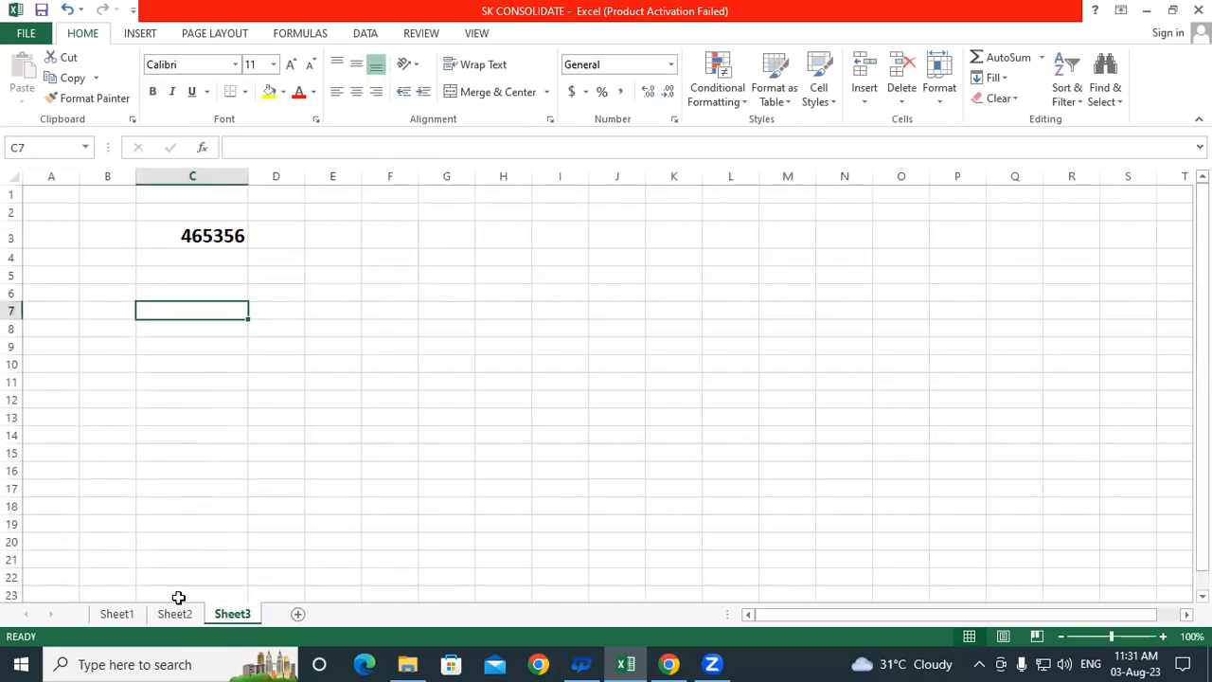
pyautogui.click(117, 614)
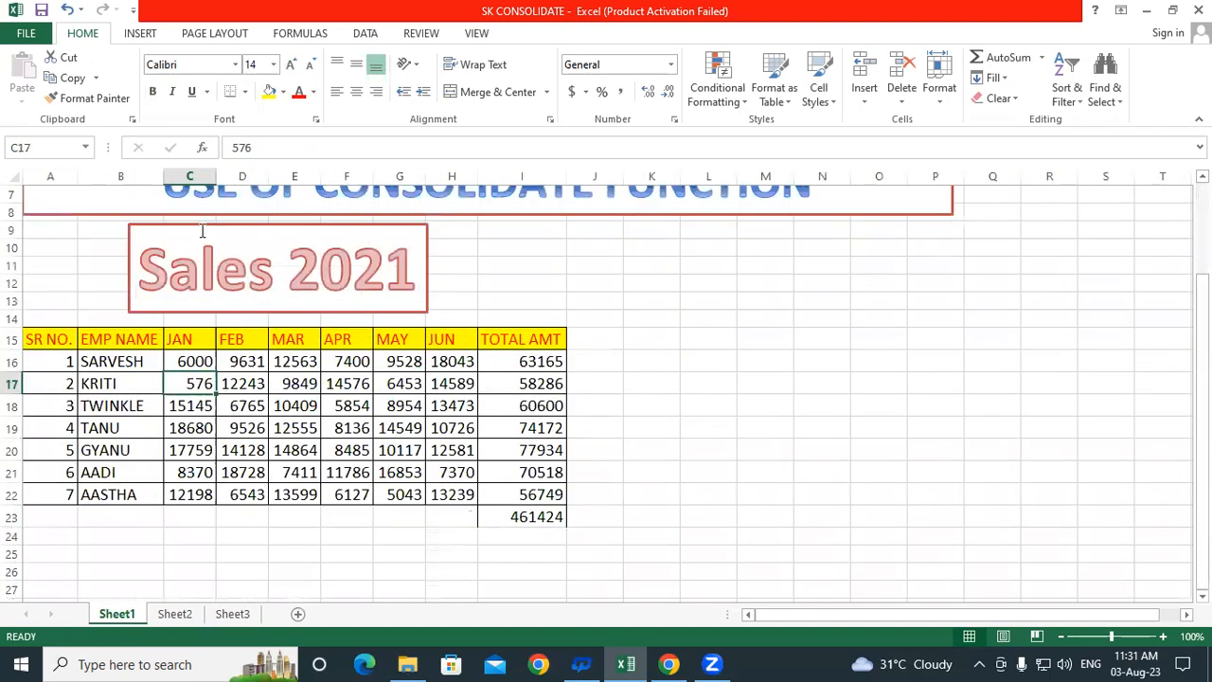
pyautogui.click(175, 613)
pyautogui.click(232, 614)
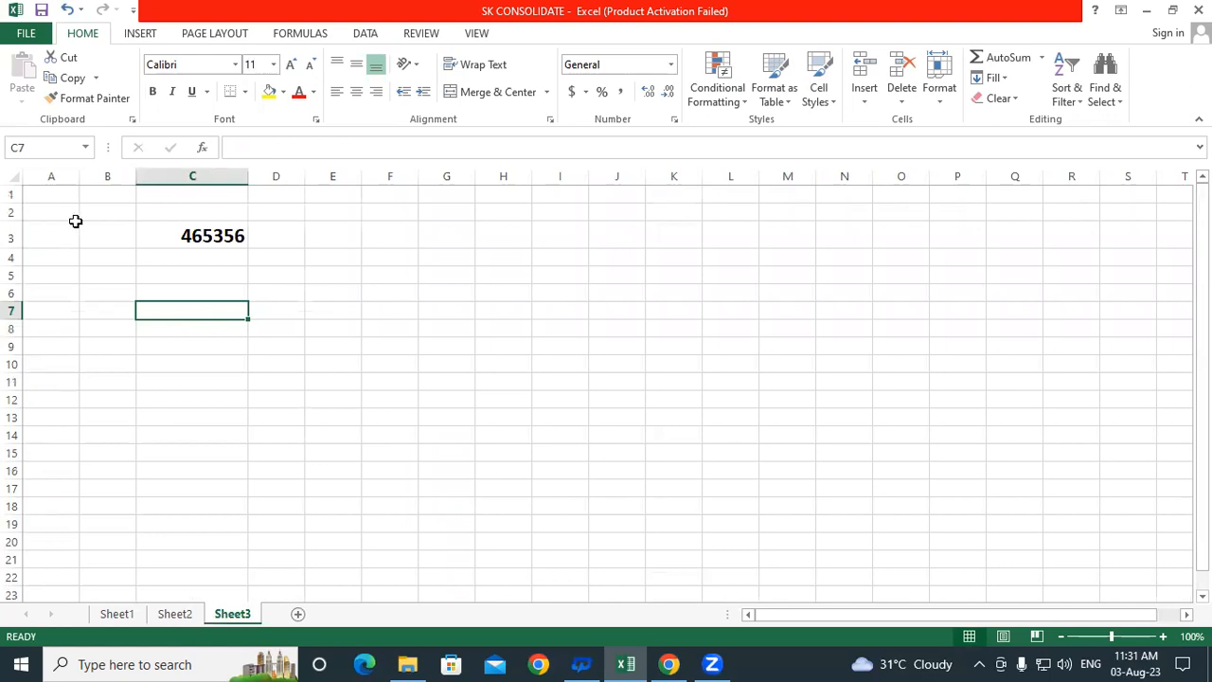
# Start a Sum consolidation at cell D5 of Sheet3 and add Sheet1!$B$15:$I$22 as its first reference.
pyautogui.click(278, 276)
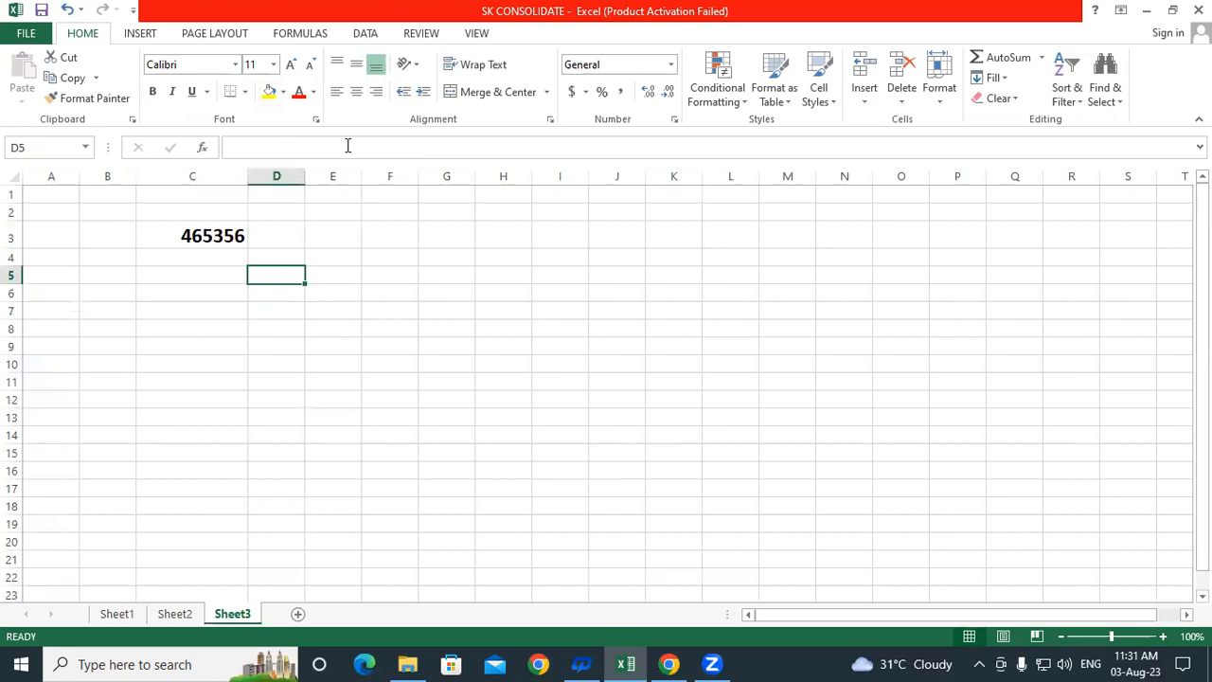
pyautogui.click(371, 35)
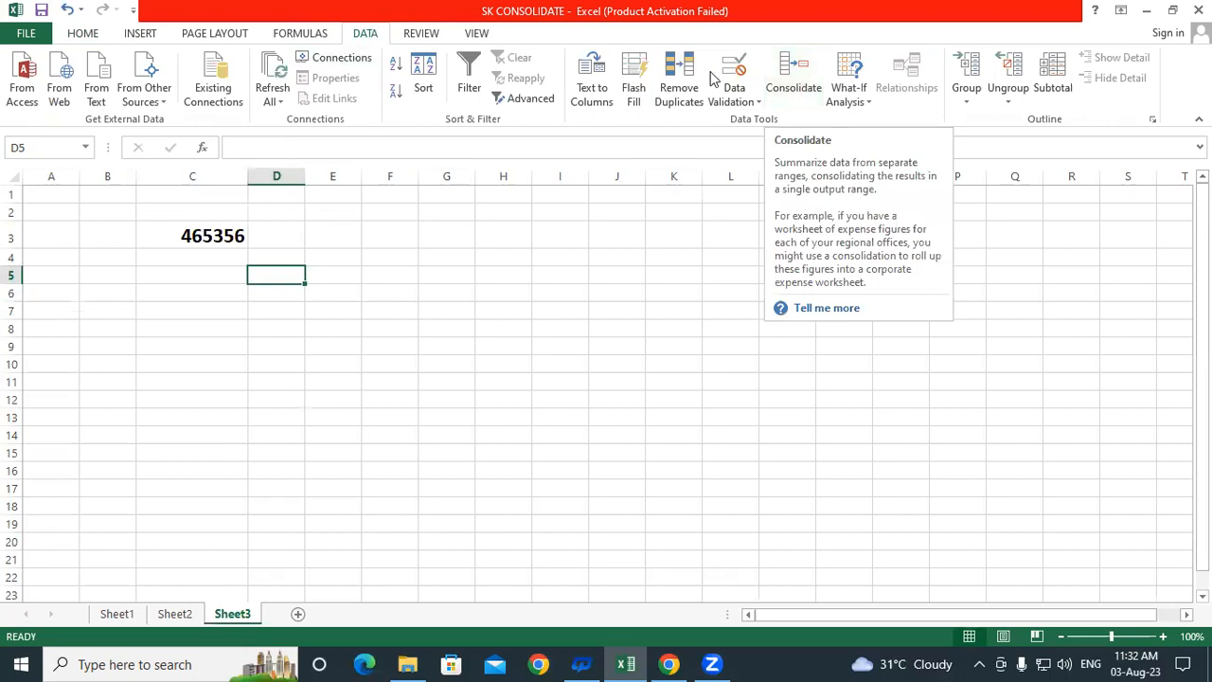
pyautogui.click(796, 82)
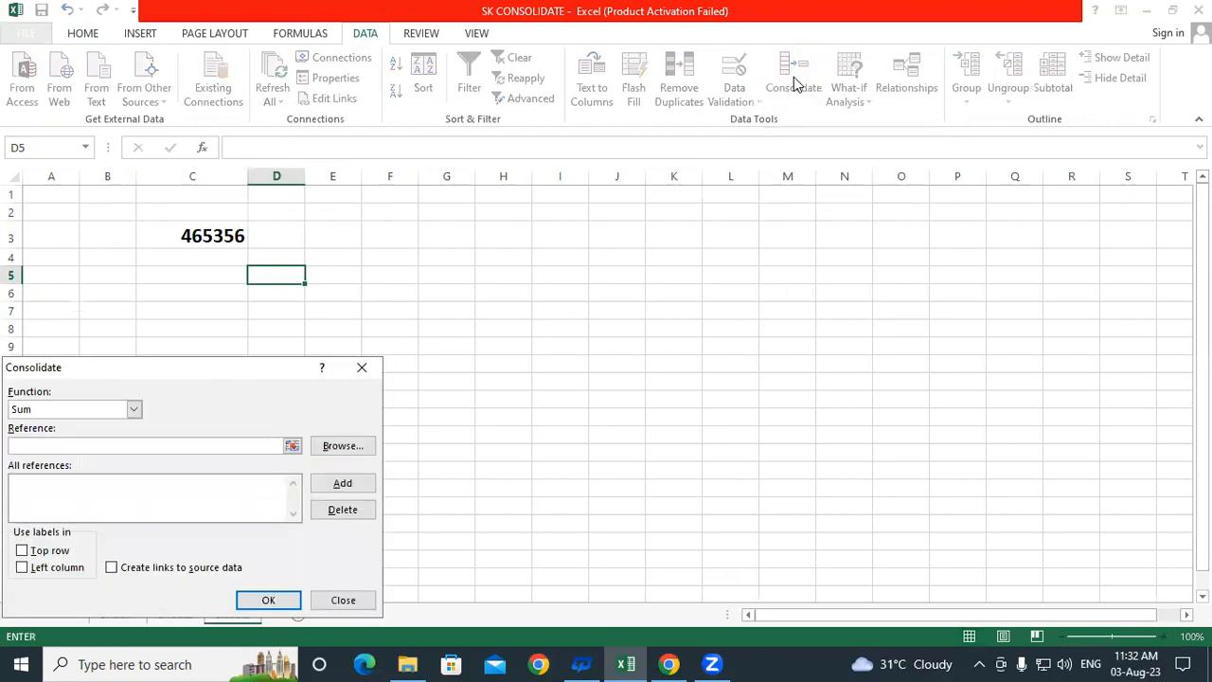
pyautogui.moveTo(197, 372); pyautogui.dragTo(650, 228)
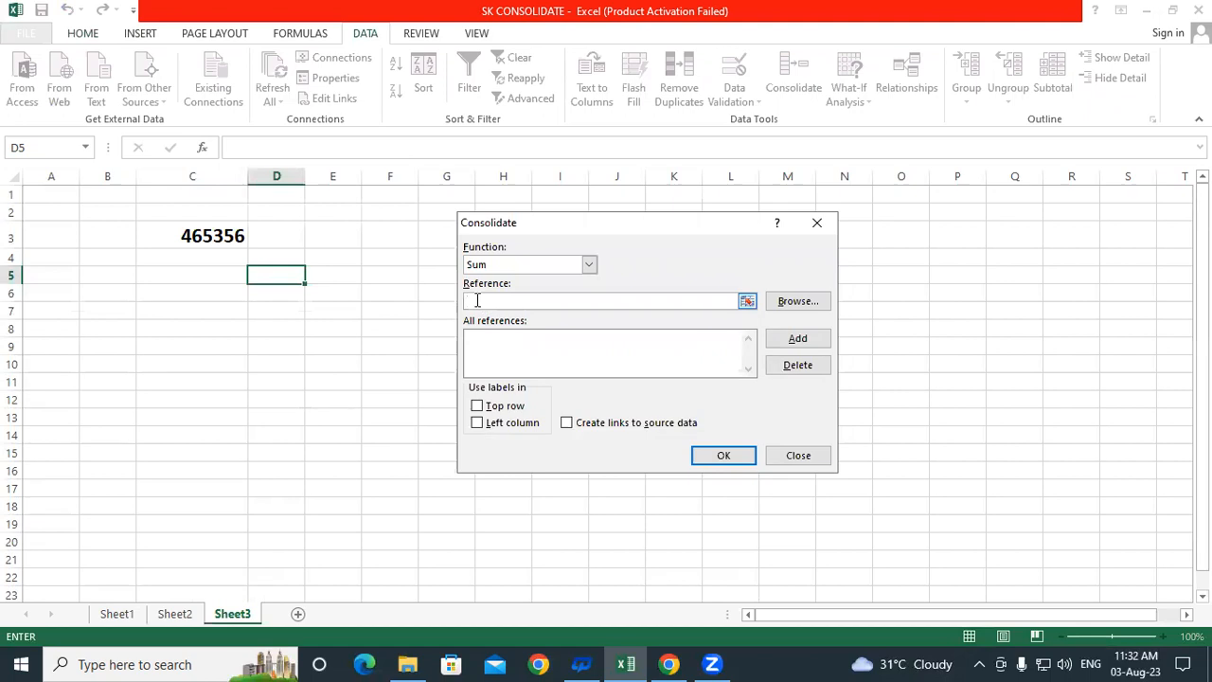
pyautogui.click(125, 614)
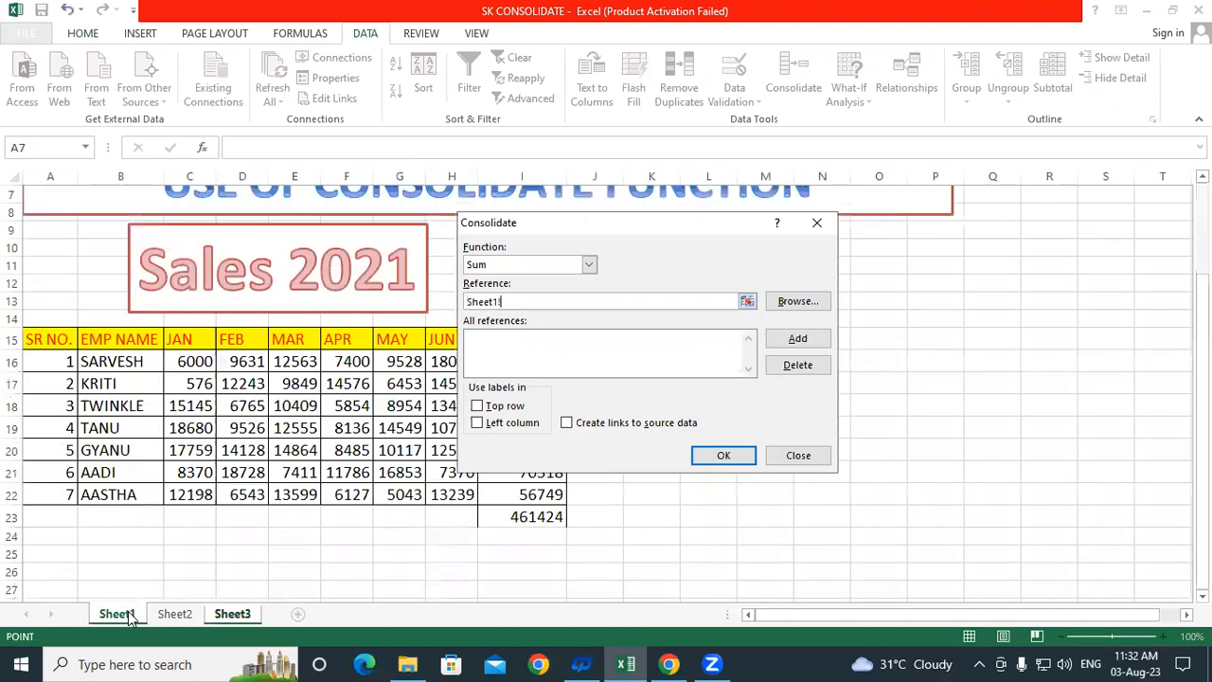
pyautogui.click(109, 341)
pyautogui.moveTo(109, 341); pyautogui.dragTo(532, 493)
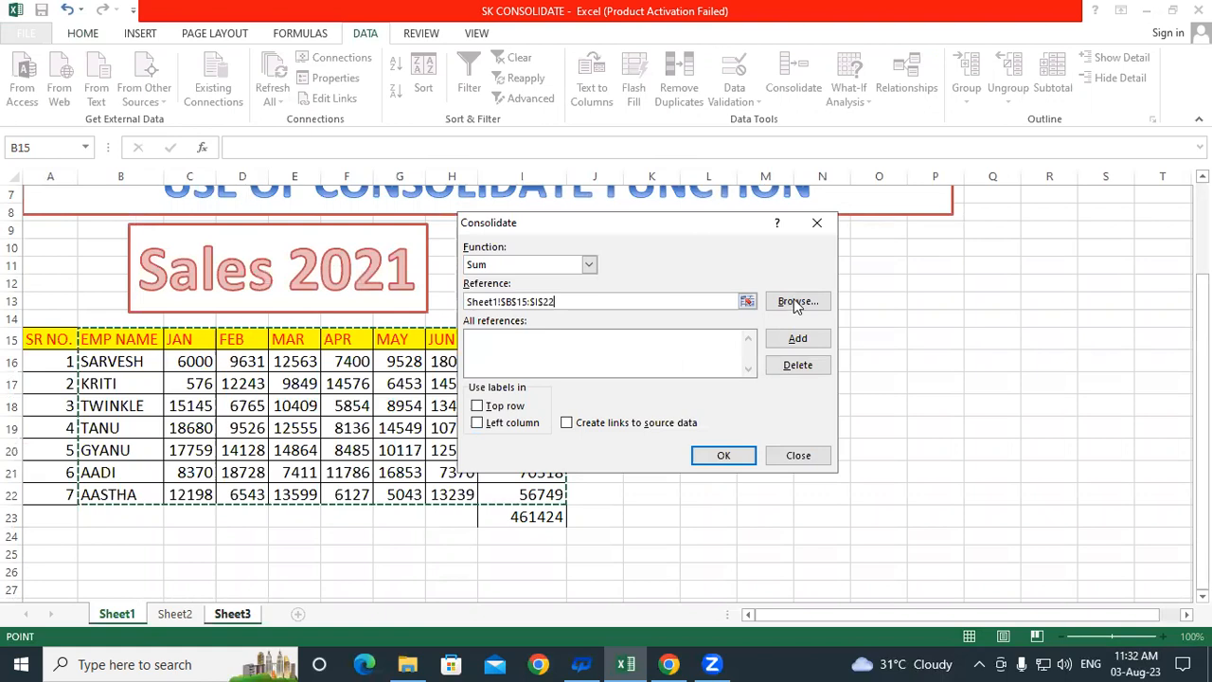
pyautogui.click(798, 339)
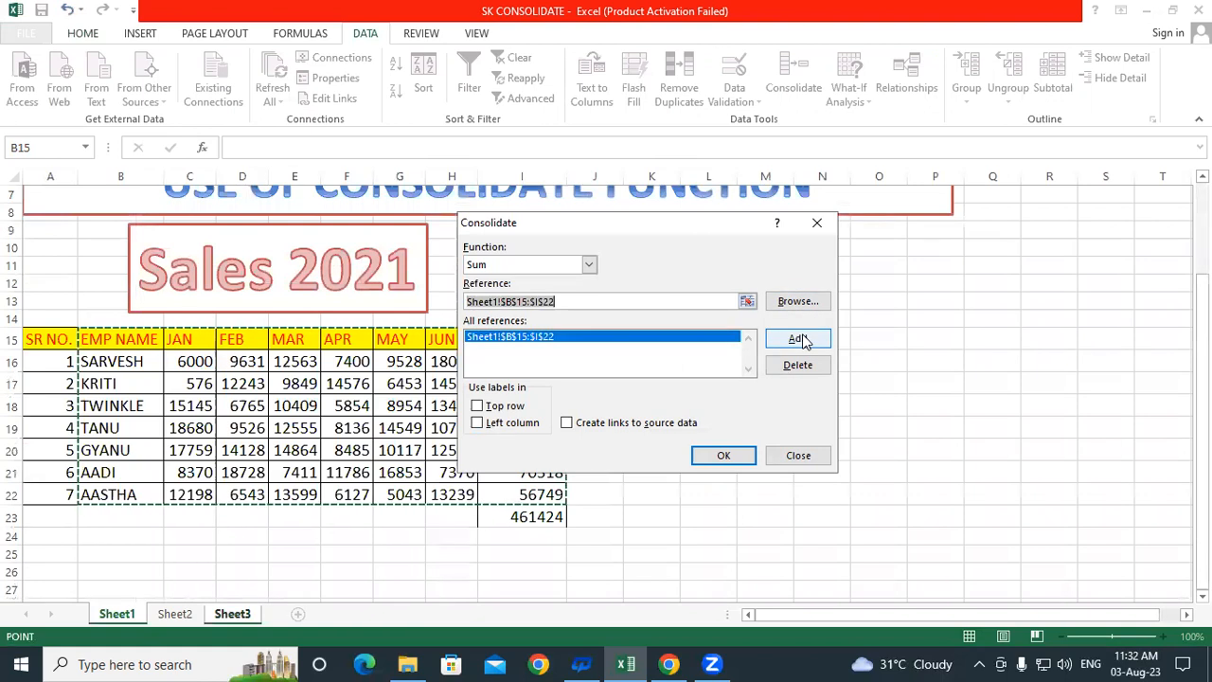
# Add the Sales 2022 range Sheet2!$F$10:$M$18 as the second consolidation reference, moving the dialog clear of the table.
pyautogui.press('BackSpace')
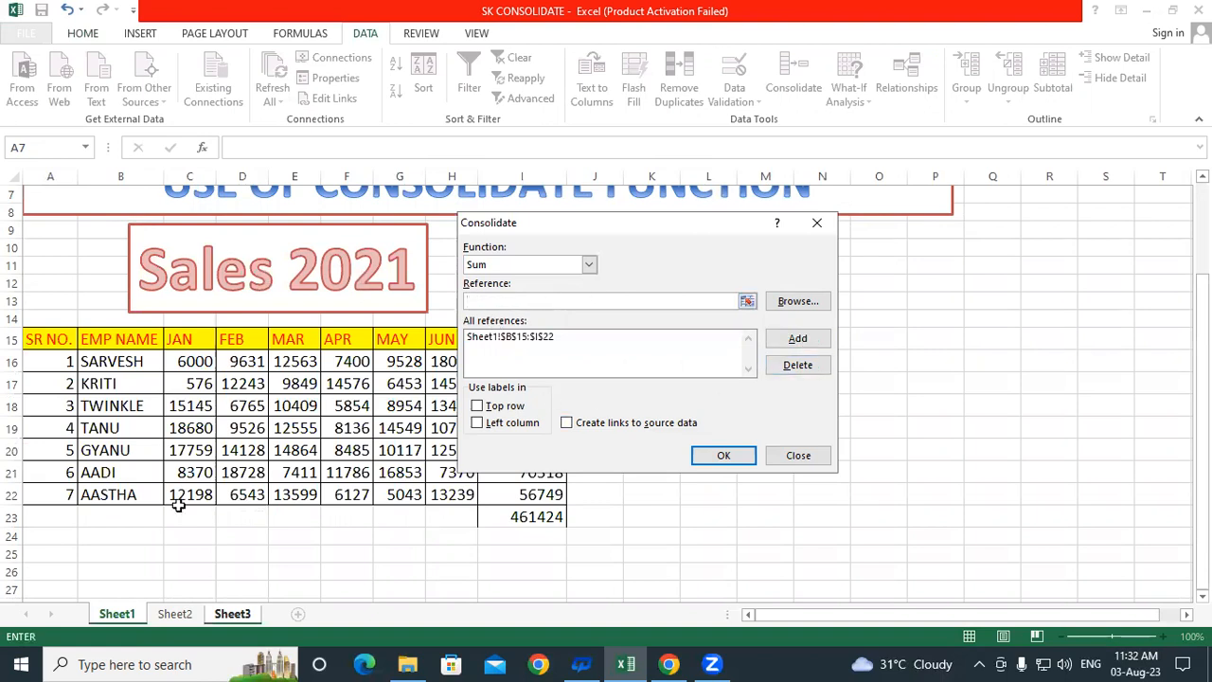
pyautogui.click(178, 612)
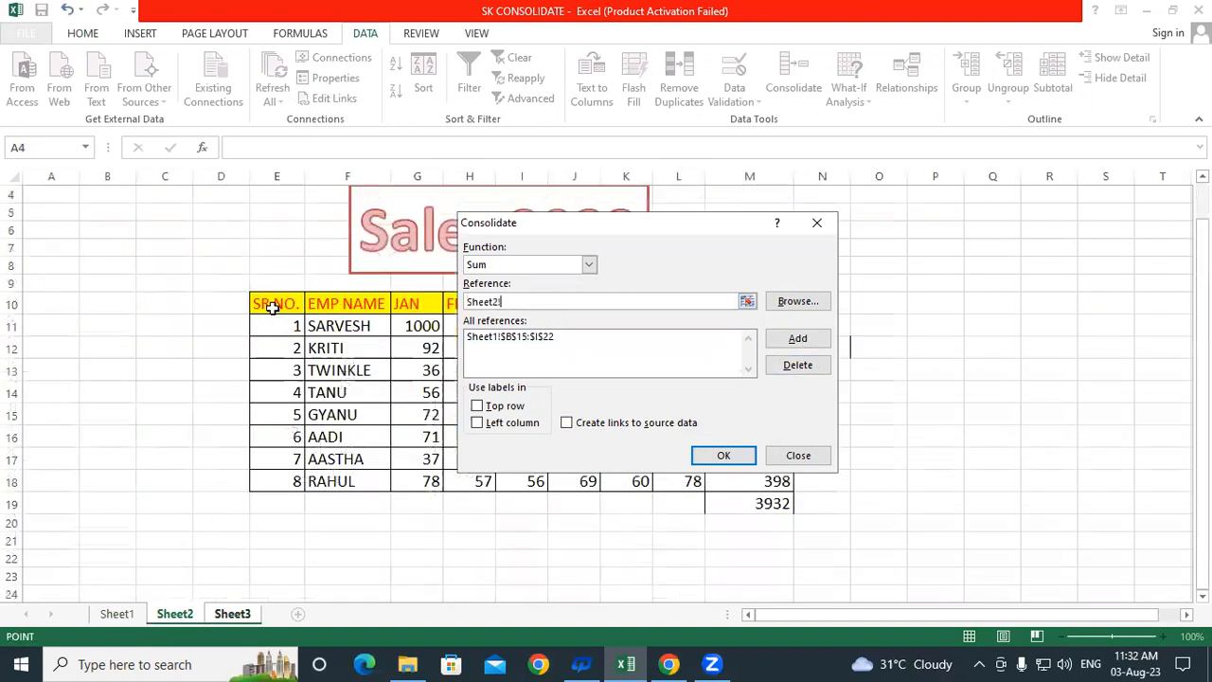
pyautogui.click(349, 303)
pyautogui.moveTo(349, 303); pyautogui.dragTo(764, 479)
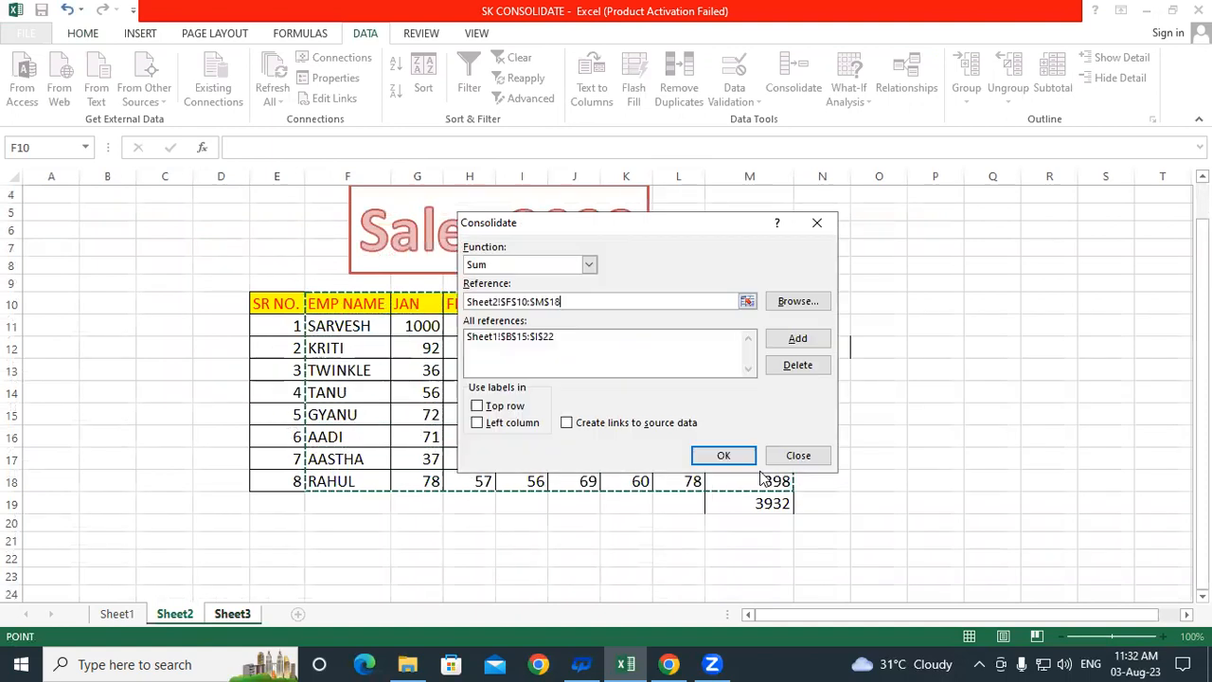
pyautogui.click(797, 338)
pyautogui.moveTo(636, 232); pyautogui.dragTo(877, 163)
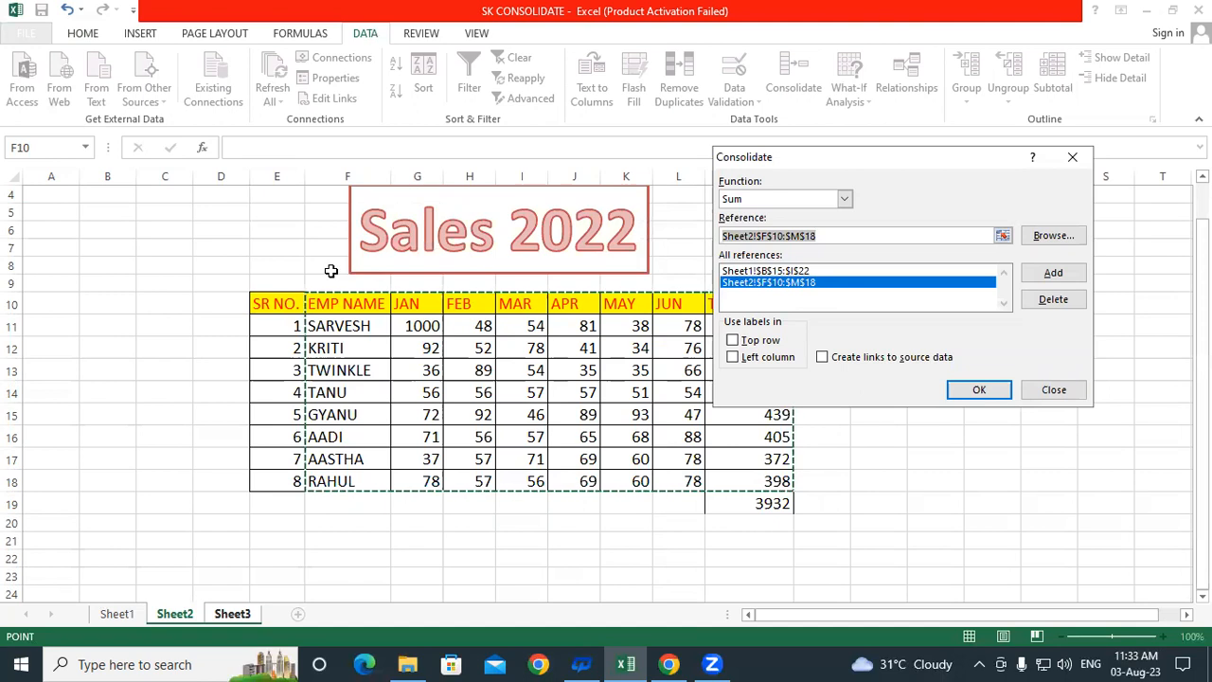
# Use labels from the top row and left column, create links to the source data, and run the consolidation.
pyautogui.click(733, 340)
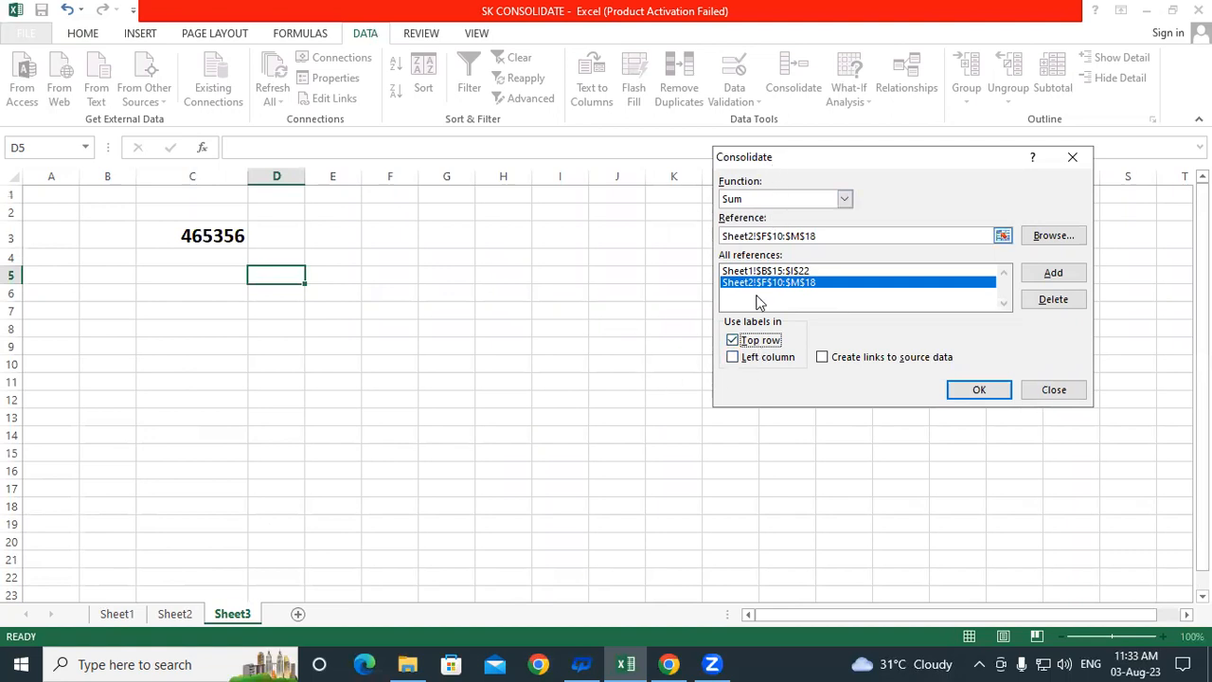
pyautogui.click(734, 358)
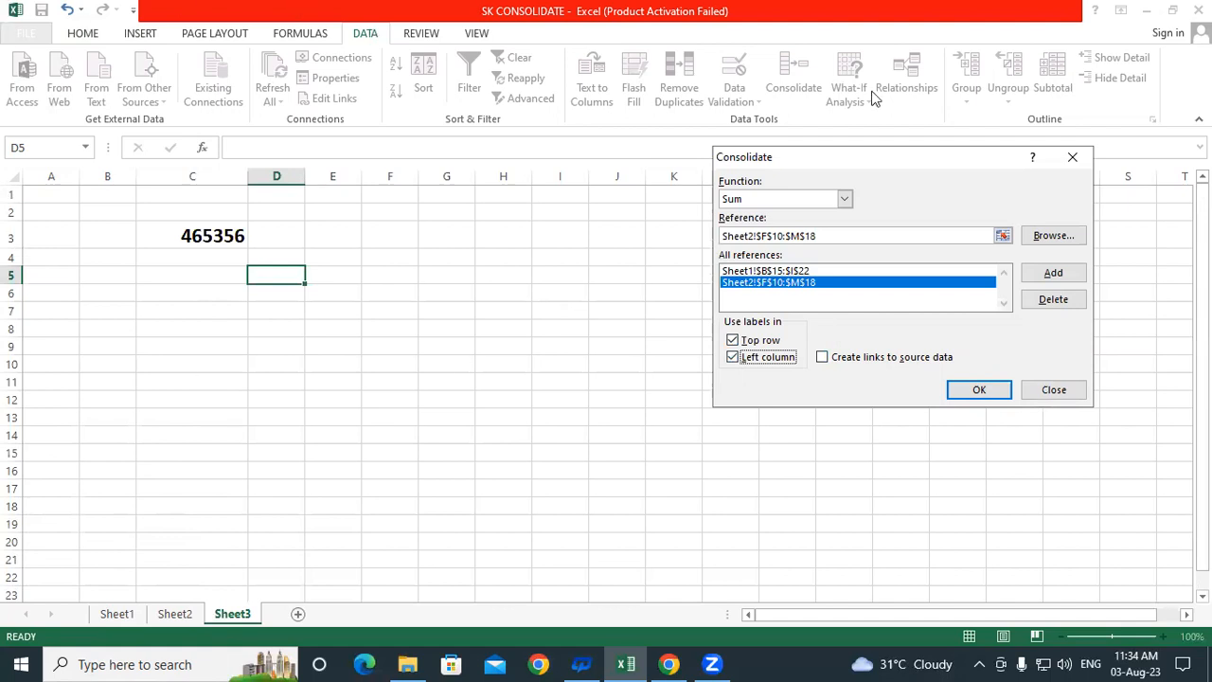
pyautogui.click(822, 357)
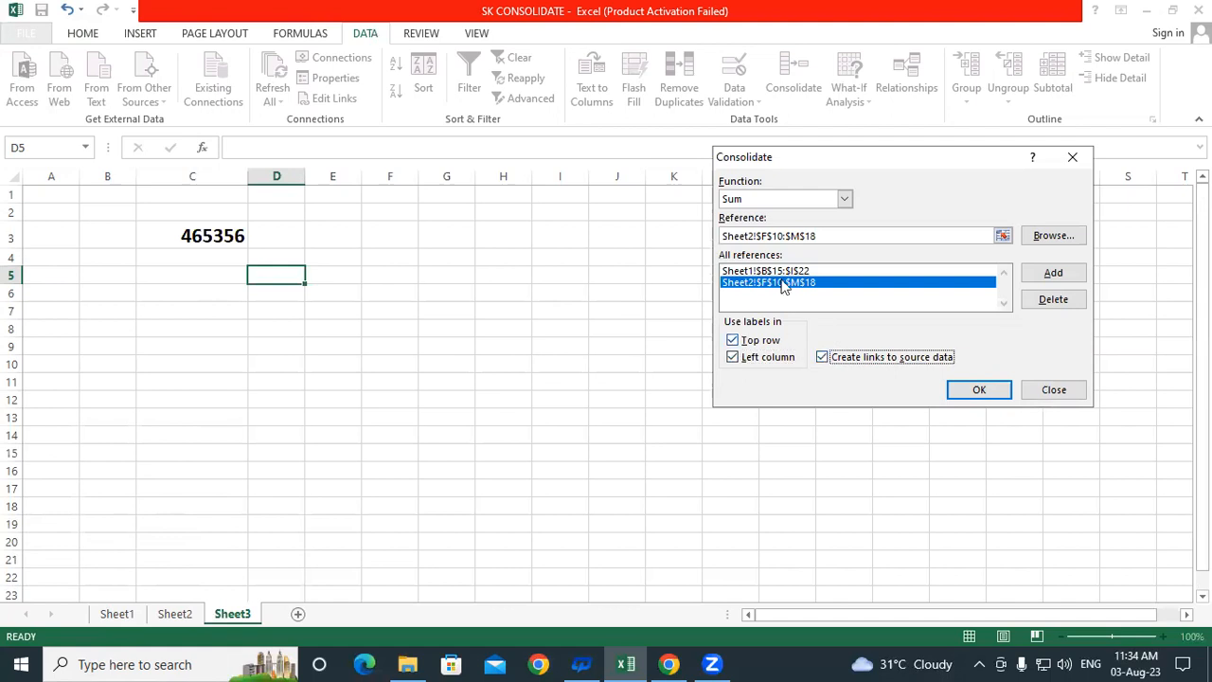
pyautogui.click(977, 392)
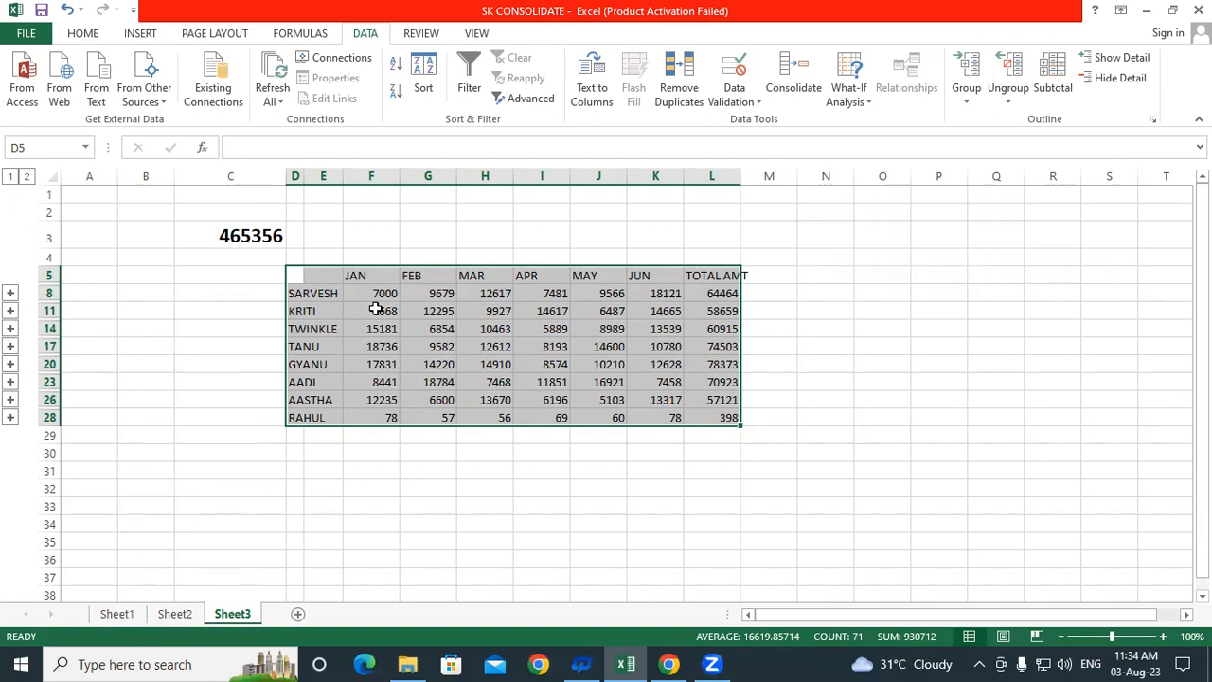
# Widen columns D and E of the consolidated table on Sheet3.
pyautogui.click(249, 325)
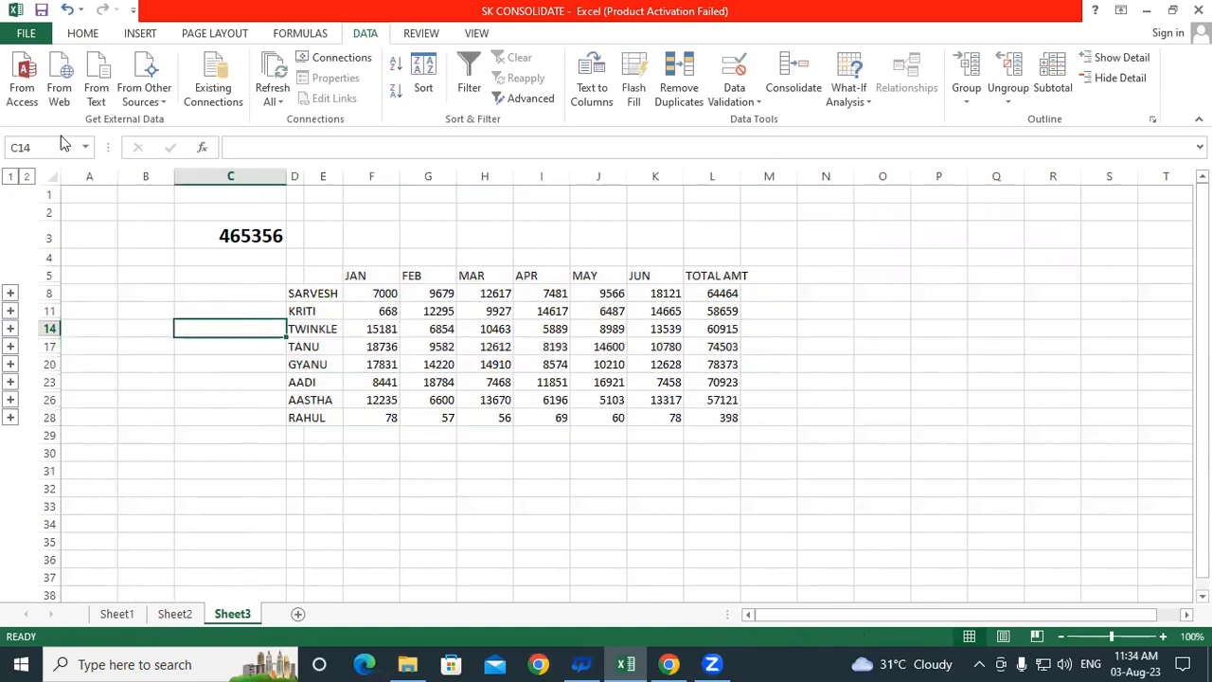
pyautogui.moveTo(304, 179); pyautogui.dragTo(418, 178)
pyautogui.click(397, 350)
pyautogui.click(668, 485)
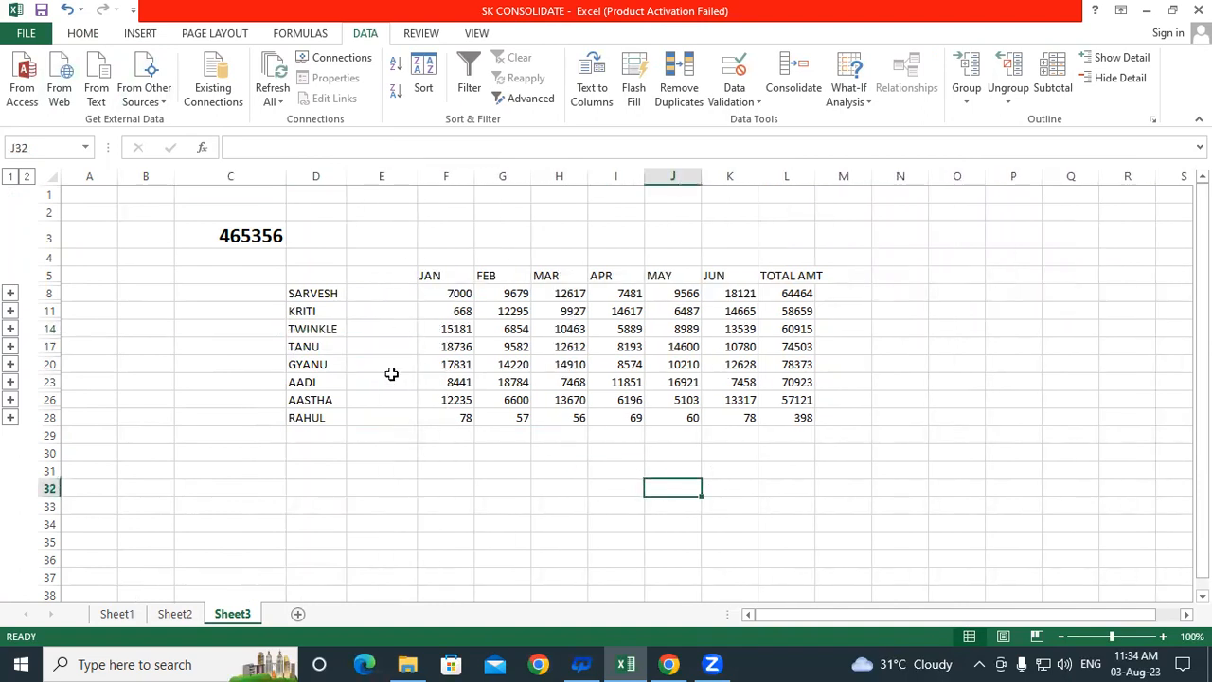
# Compare the first employee's consolidated JAN and FEB values on Sheet3 with the source figures on Sheet1 and Sheet2.
pyautogui.click(322, 298)
pyautogui.click(432, 291)
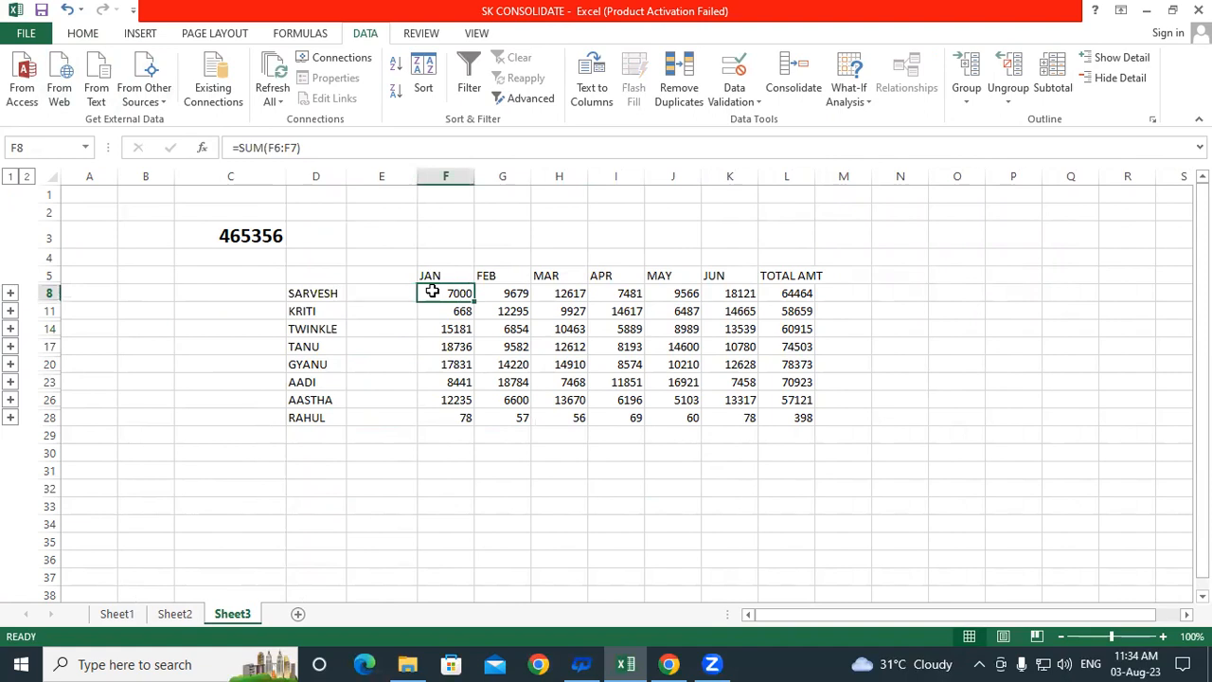
pyautogui.click(116, 614)
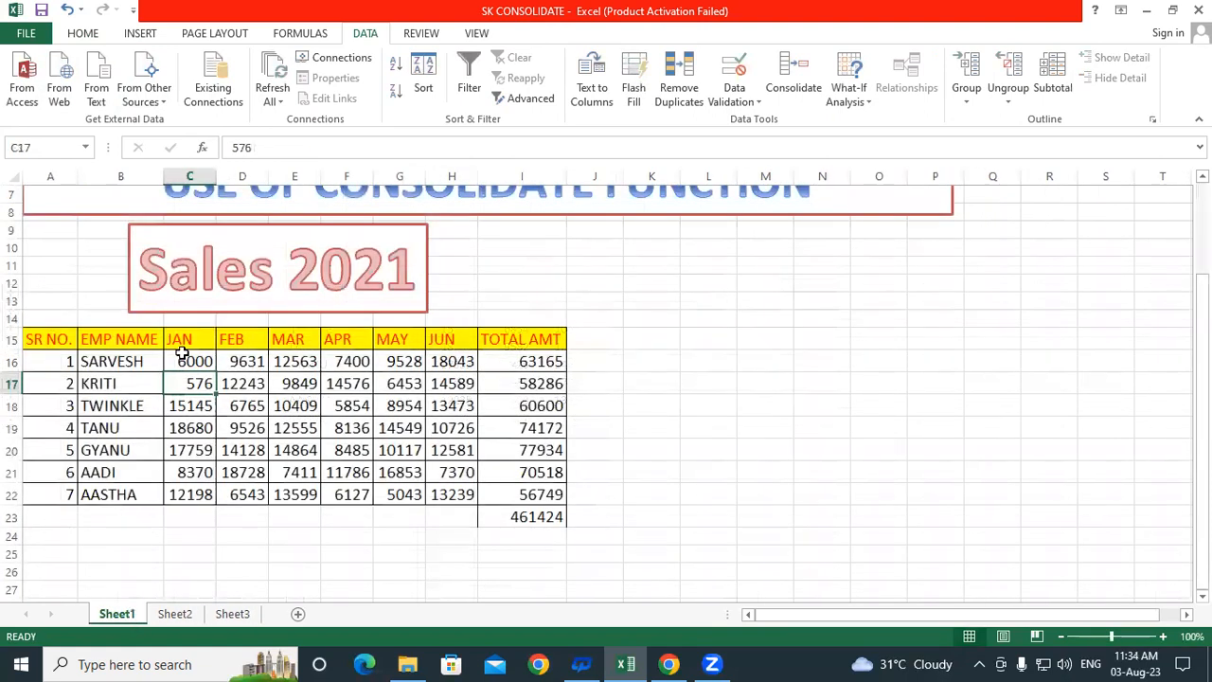
pyautogui.click(173, 614)
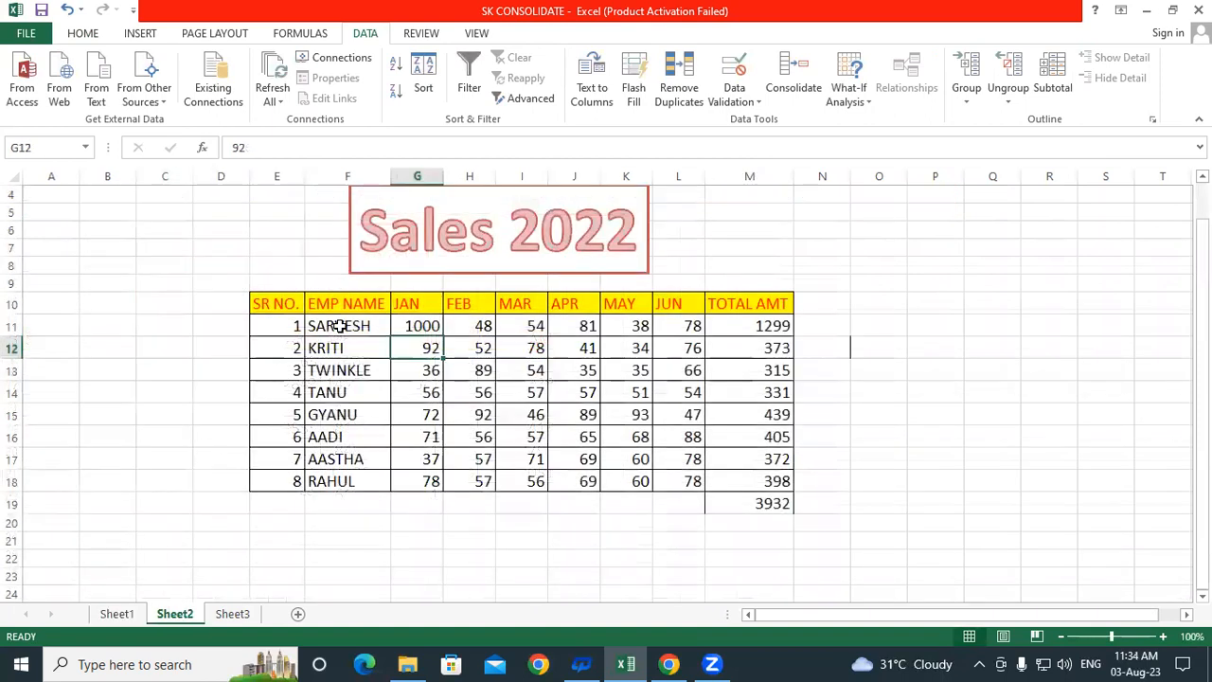
pyautogui.click(232, 613)
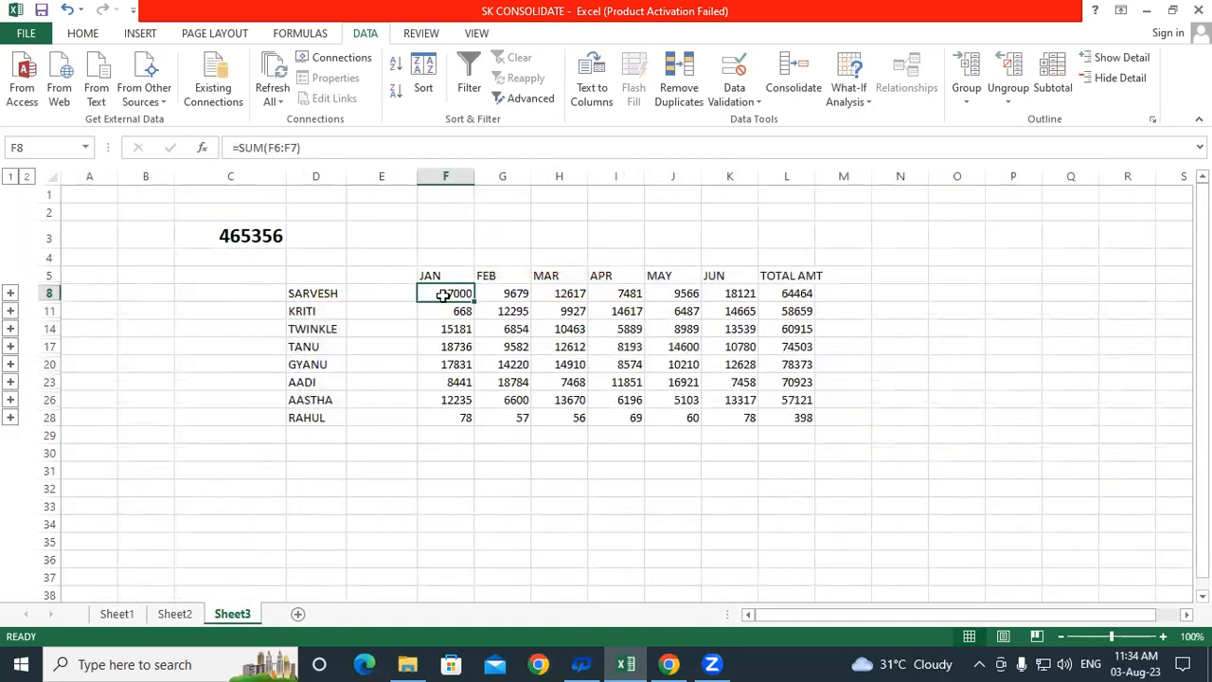
pyautogui.click(117, 614)
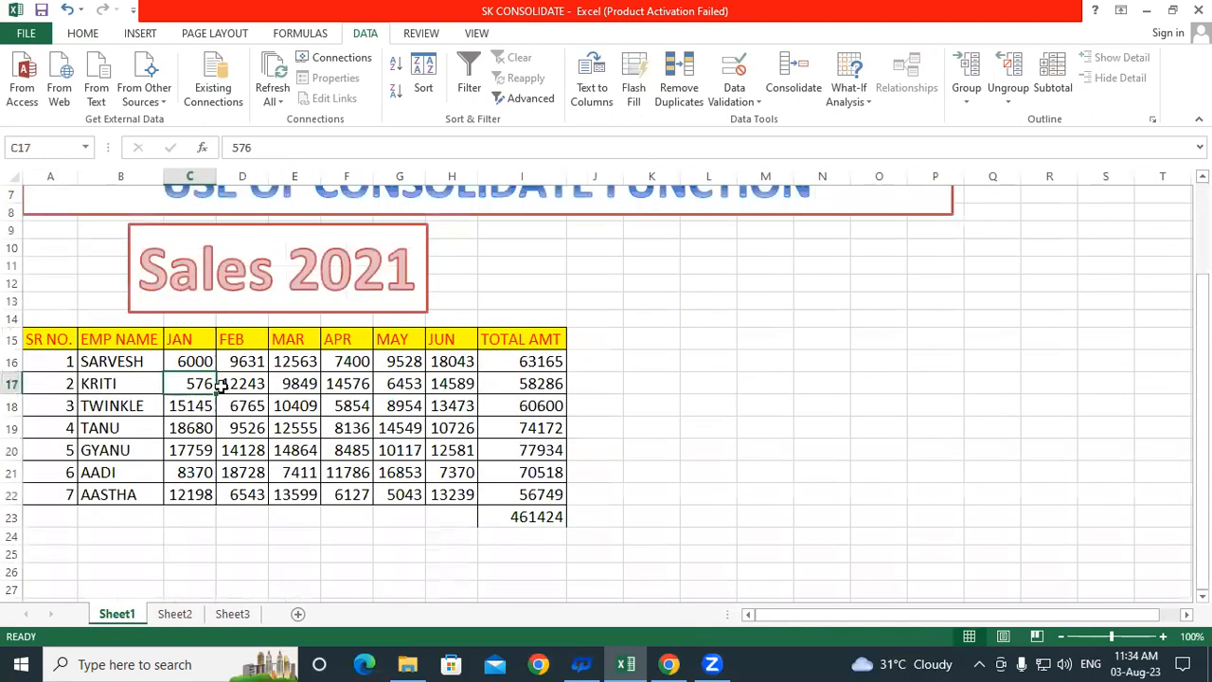
pyautogui.click(238, 361)
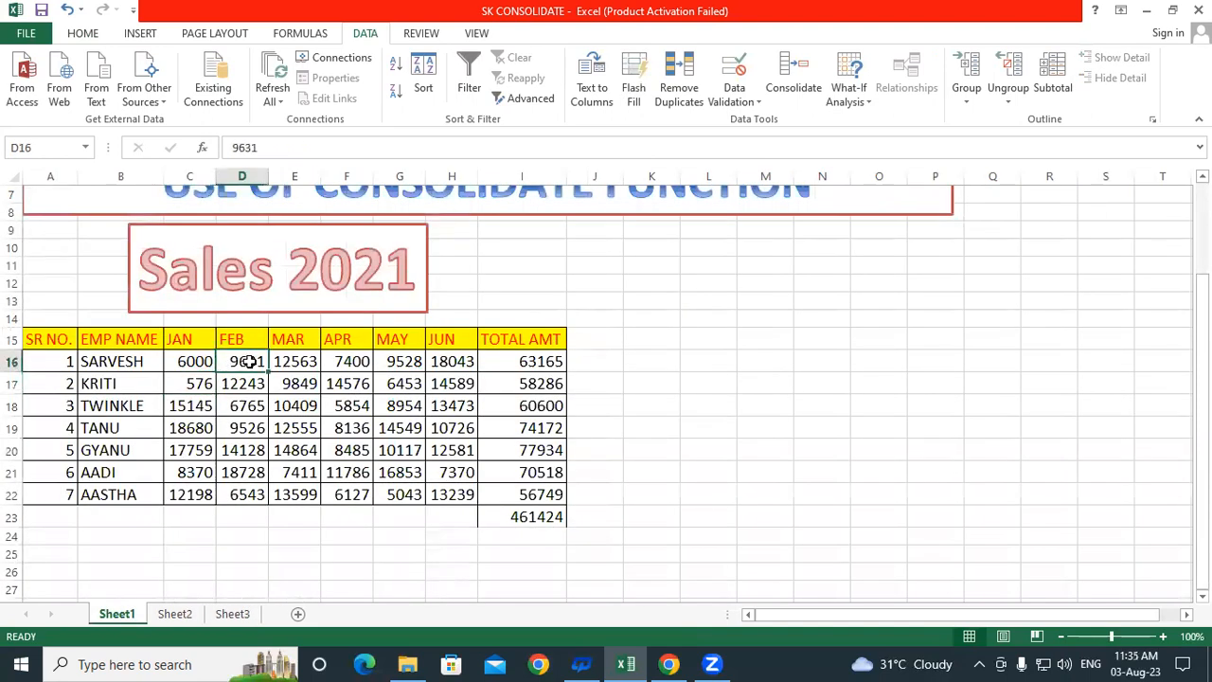
pyautogui.click(180, 614)
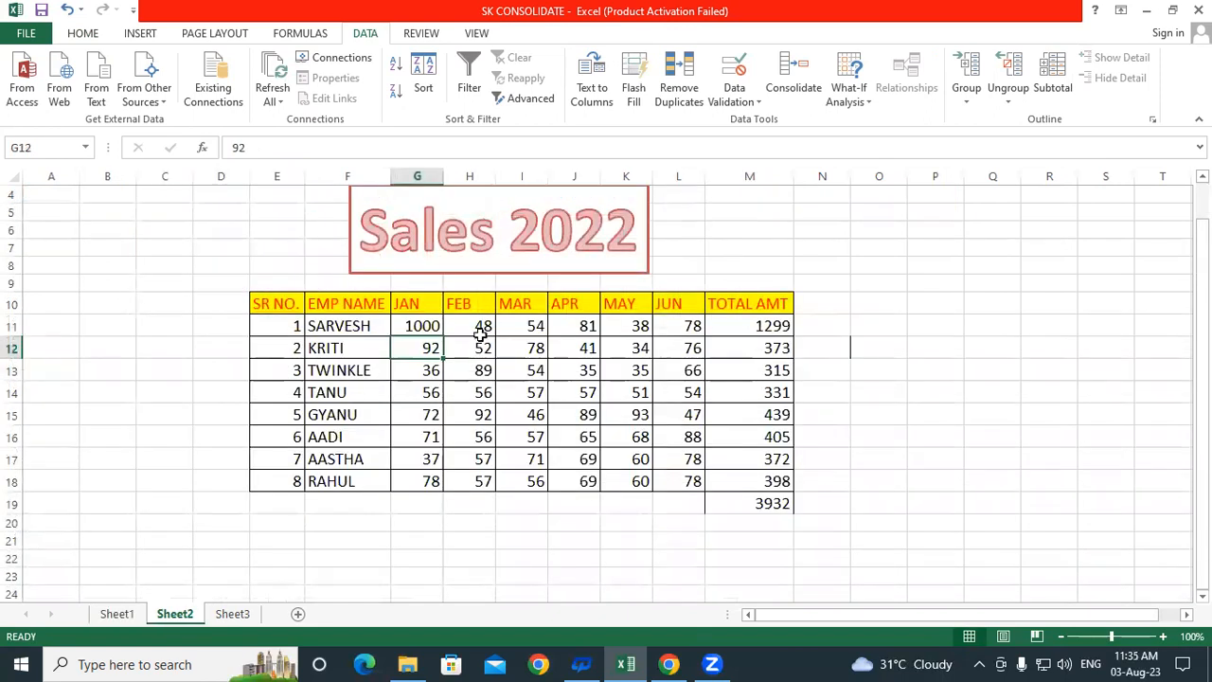
pyautogui.click(232, 614)
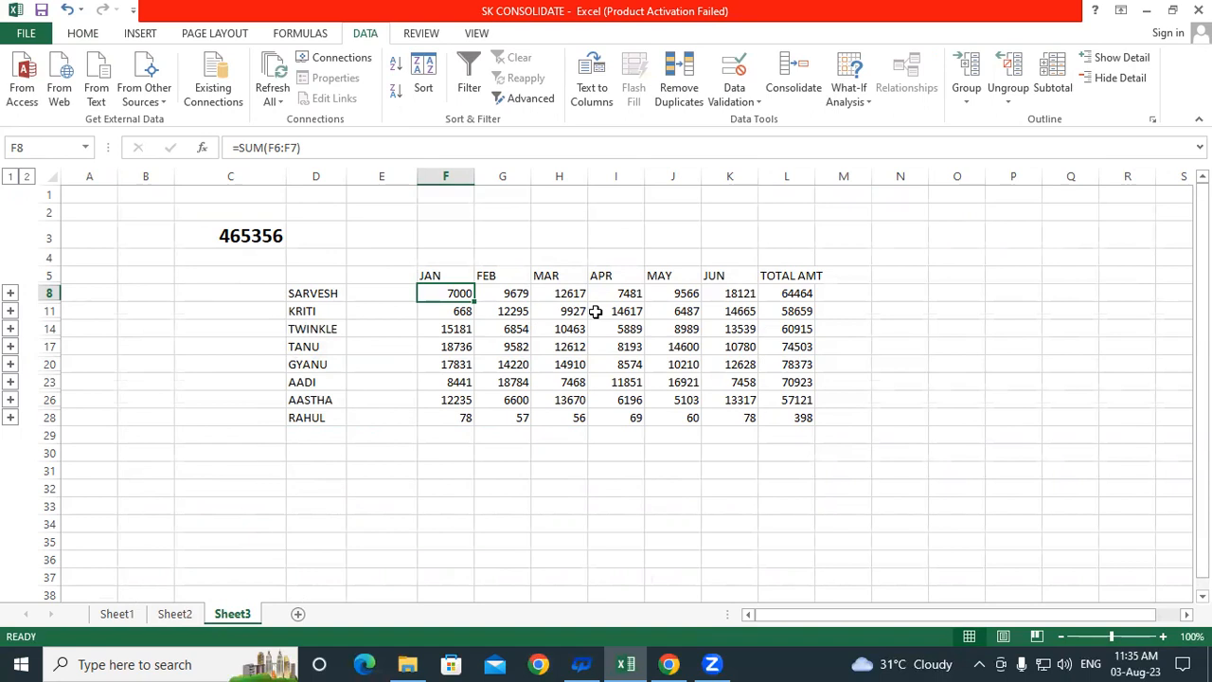
pyautogui.click(115, 615)
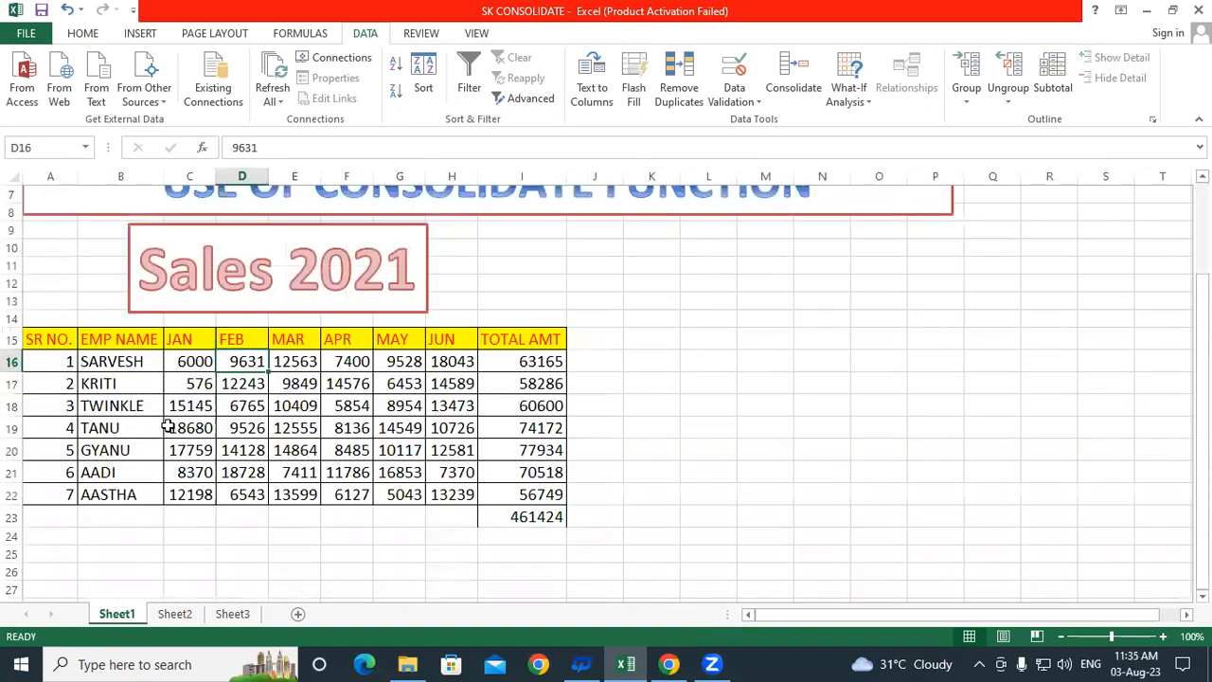
pyautogui.click(161, 615)
pyautogui.click(237, 614)
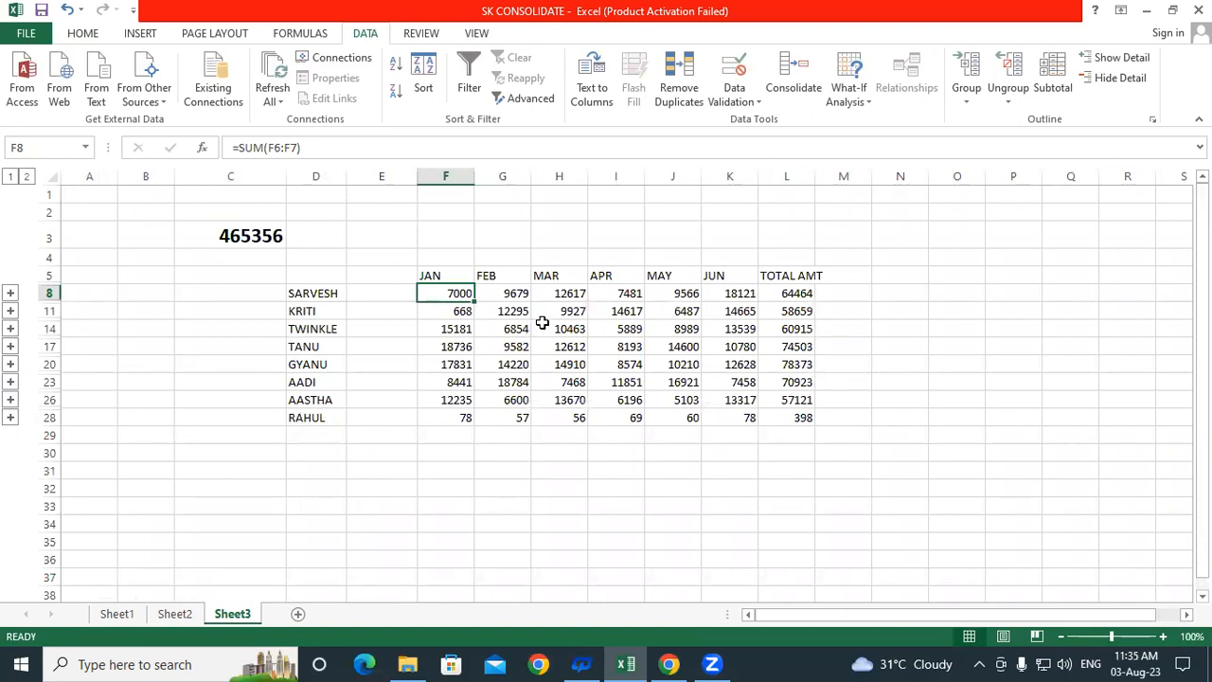
# Expand the outline groups of the first four employees in the consolidated table.
pyautogui.click(10, 294)
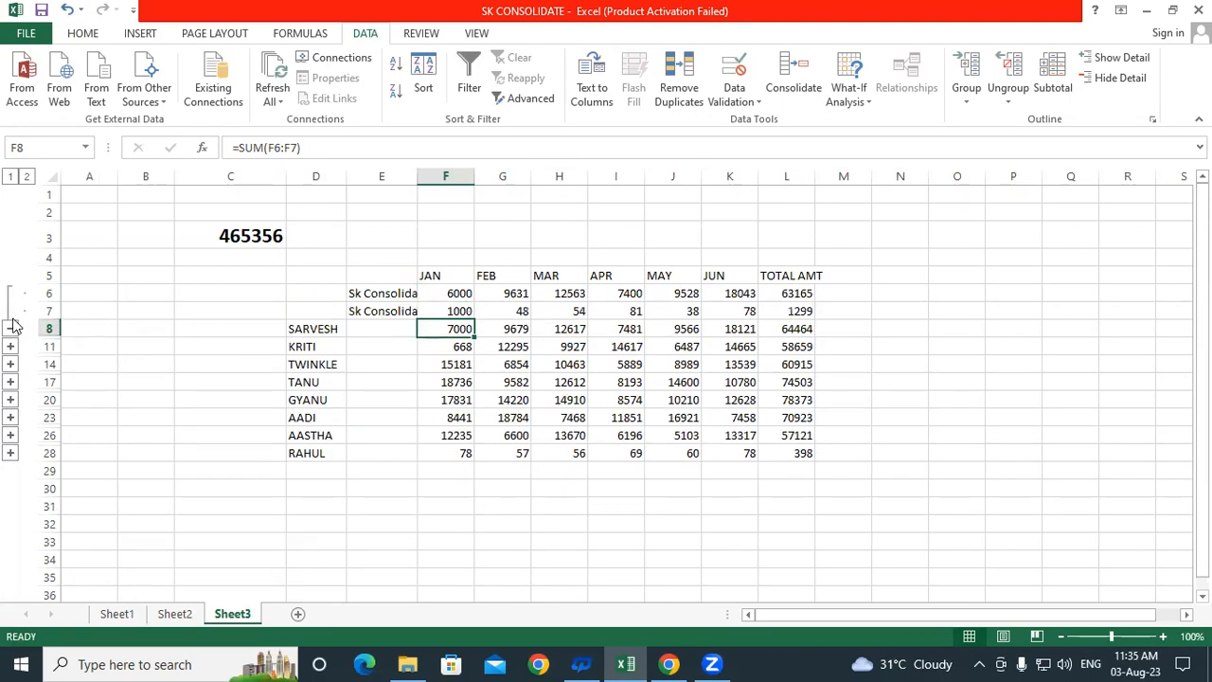
pyautogui.click(10, 348)
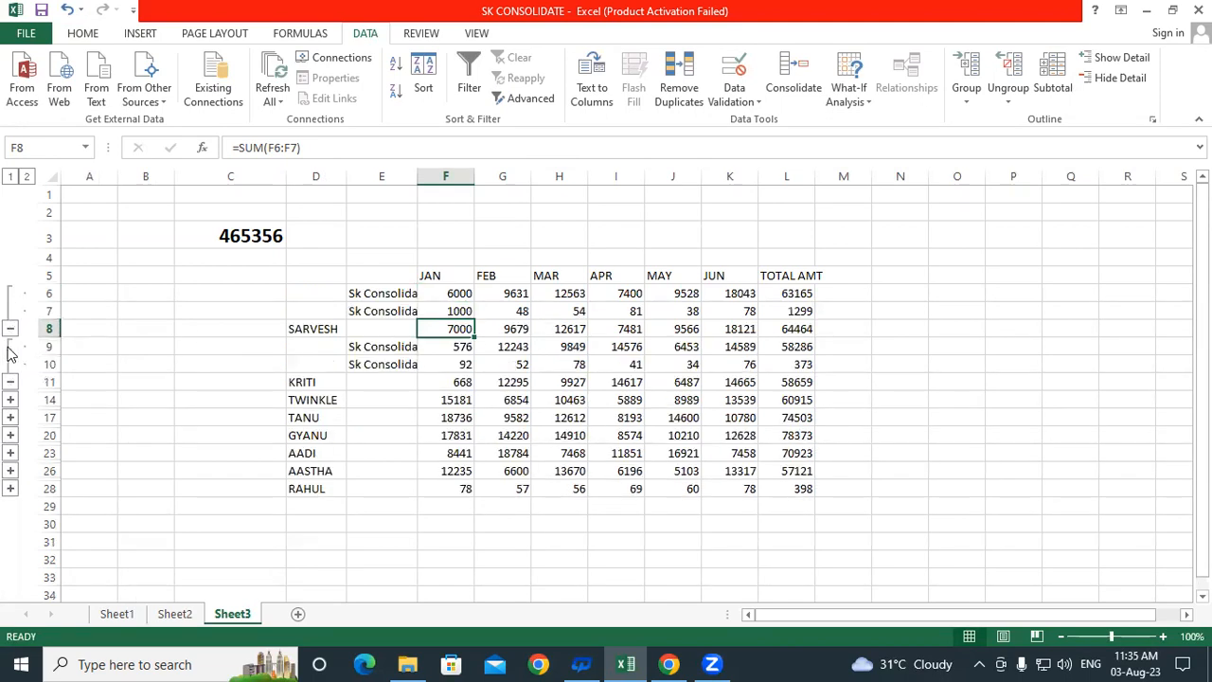
pyautogui.click(12, 400)
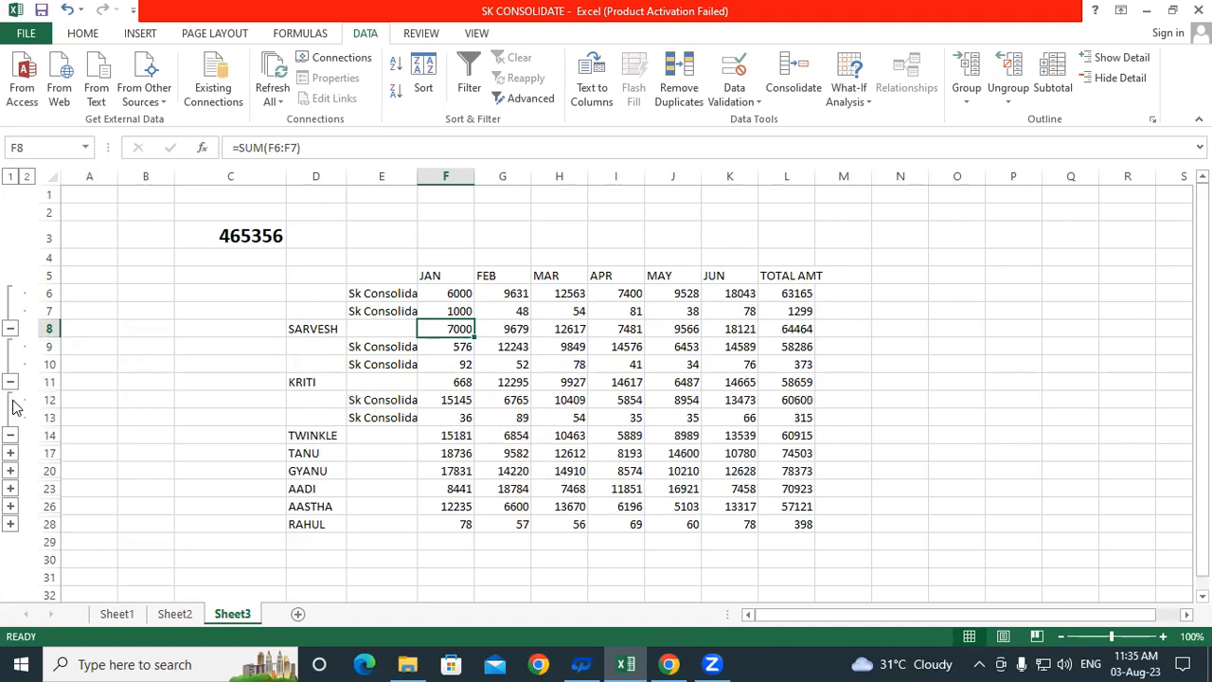
pyautogui.click(9, 452)
# Examine the source labels and JAN values in rows 6 and 7 of the first employee's expanded group.
pyautogui.click(367, 296)
pyautogui.click(459, 292)
pyautogui.click(374, 312)
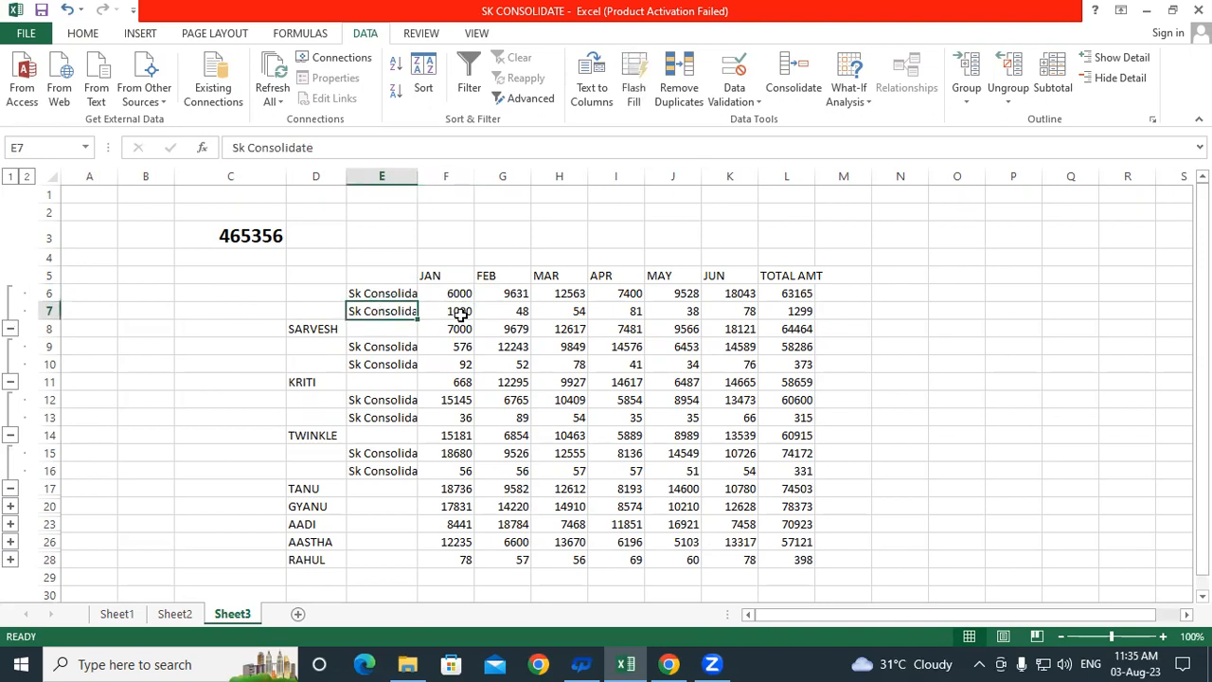
pyautogui.click(458, 313)
pyautogui.click(368, 294)
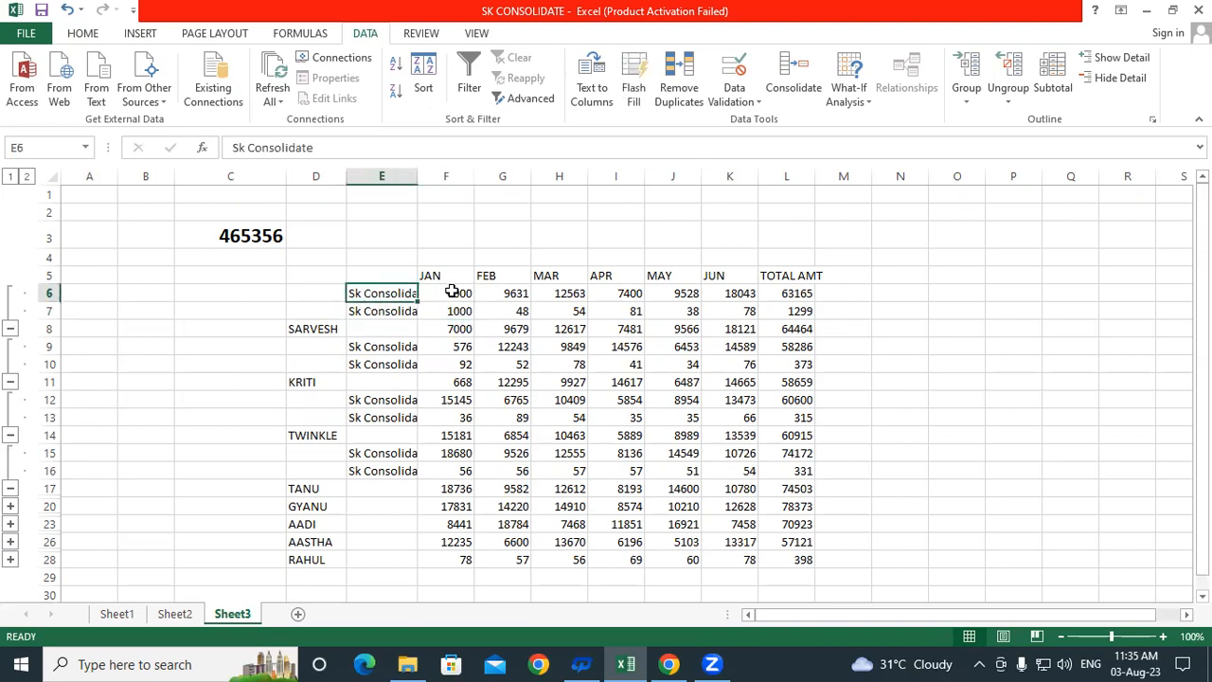
pyautogui.click(452, 291)
pyautogui.click(377, 311)
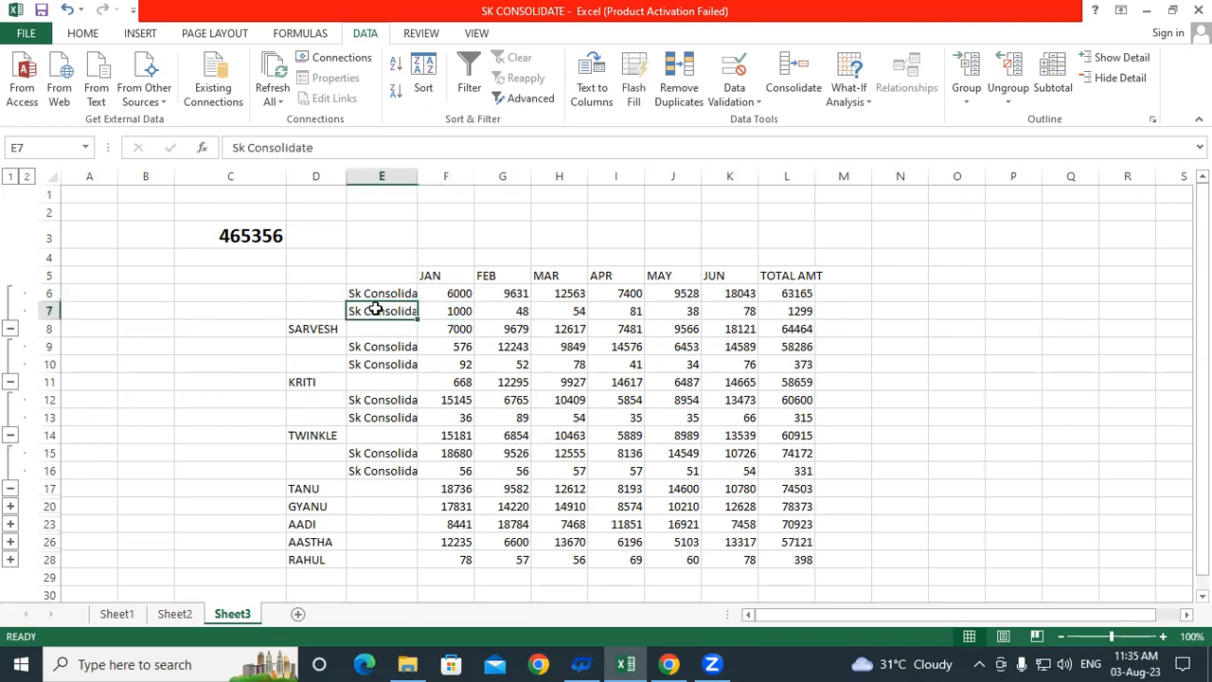
# Check how the JAN total in row 8 adds up the first employee's two source rows.
pyautogui.click(461, 311)
pyautogui.click(322, 329)
pyautogui.click(453, 324)
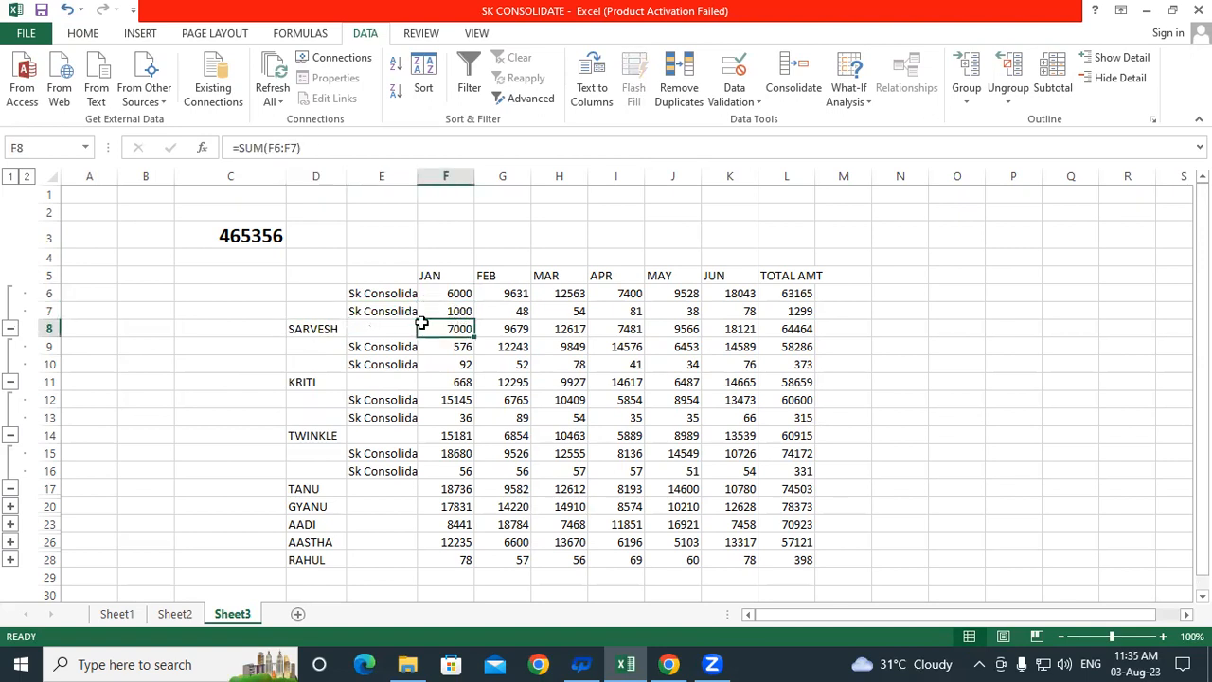
# Replace the first employee's source labels in E6 and E7 with 2021 and 2022.
pyautogui.click(382, 294)
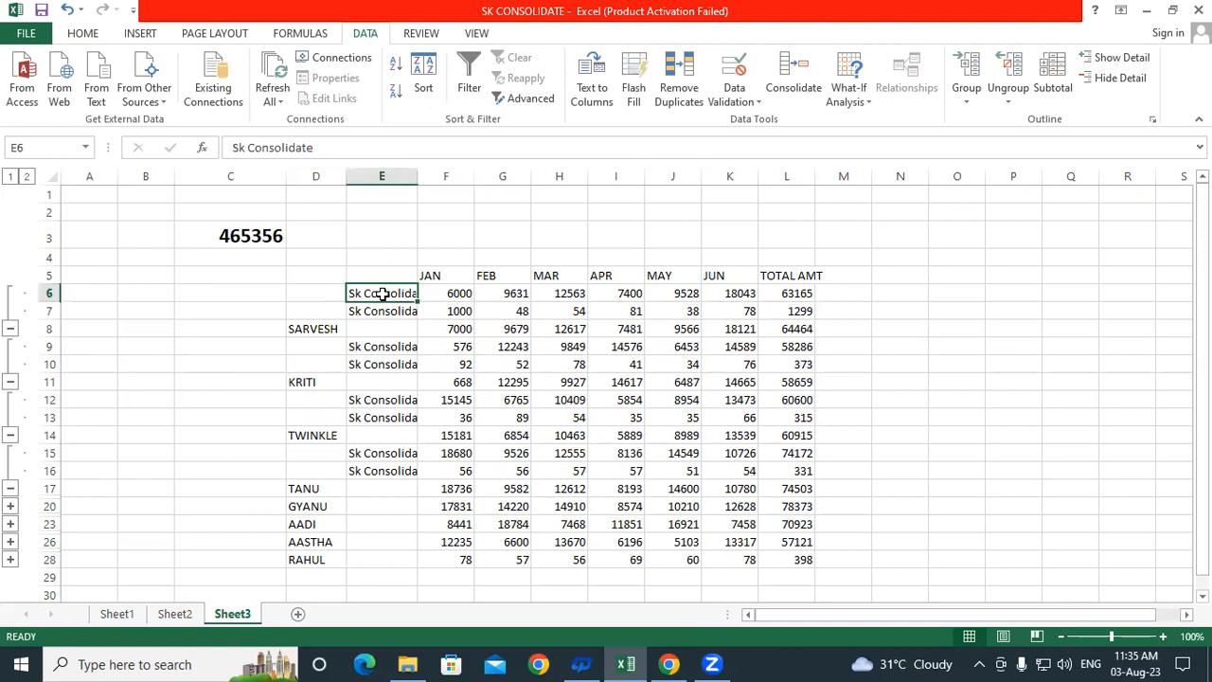
pyautogui.write('2021')
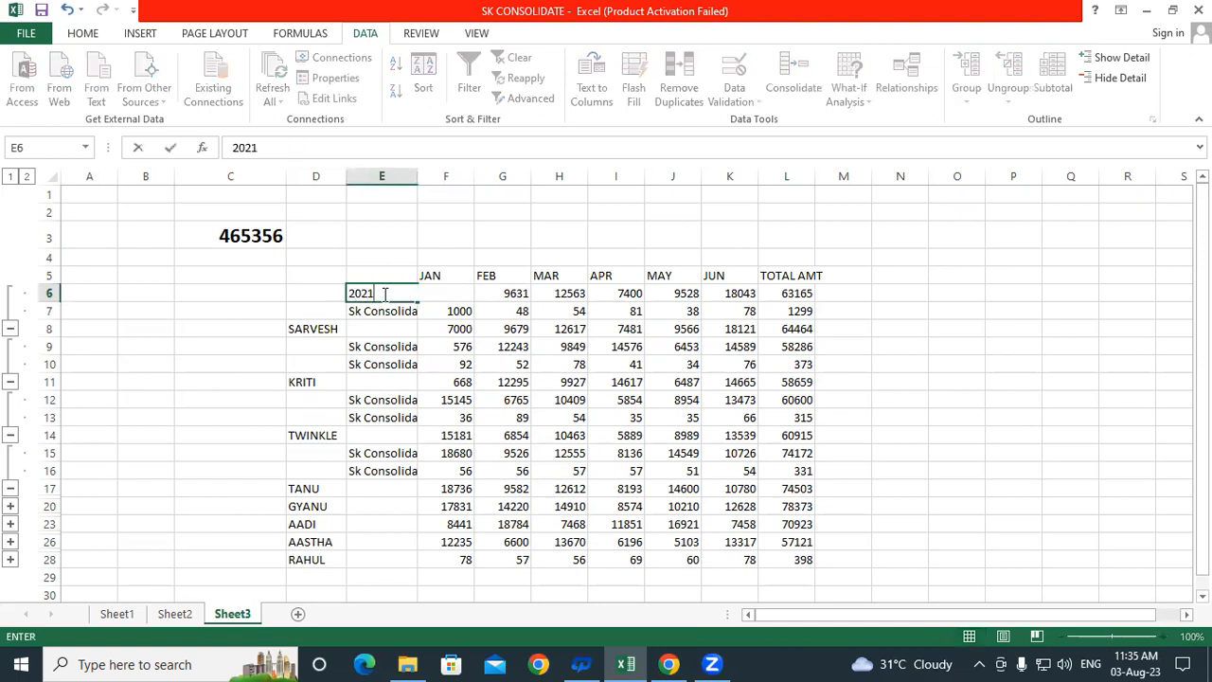
pyautogui.press('Return')
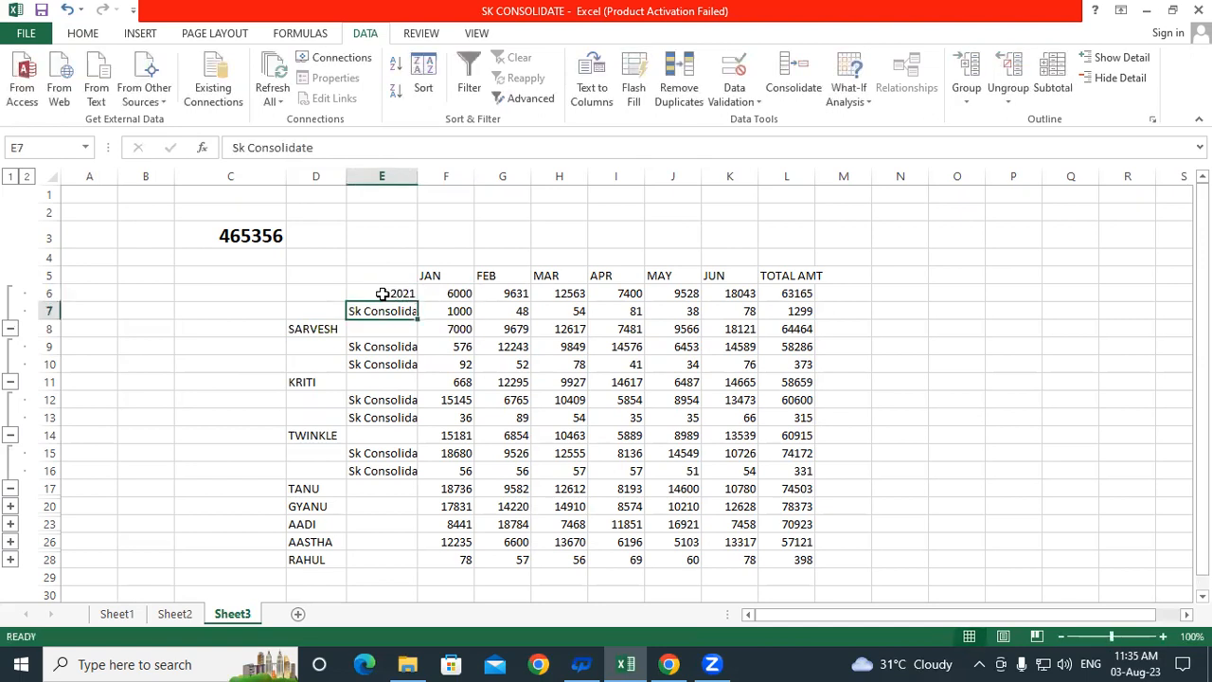
pyautogui.write('2022')
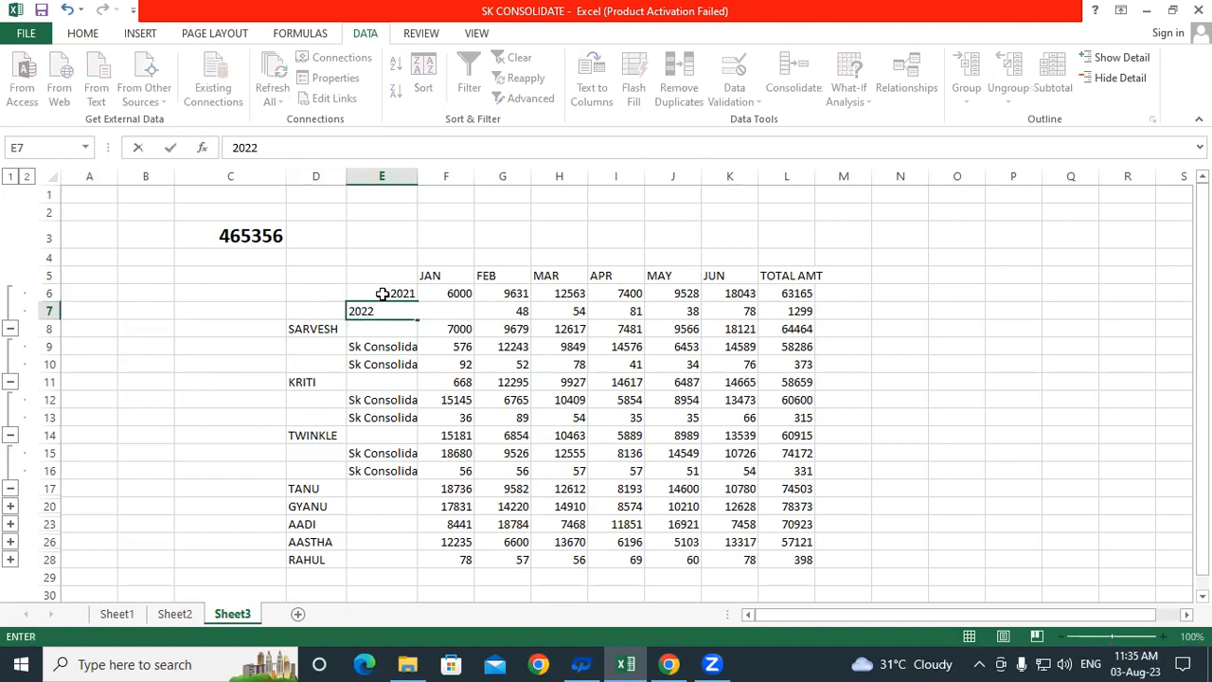
pyautogui.press('Return')
# Copy the 2021 and 2022 labels from E6:E7 over the source labels in E9:E10, E12:E13 and E15:E16.
pyautogui.moveTo(381, 294); pyautogui.dragTo(382, 312)
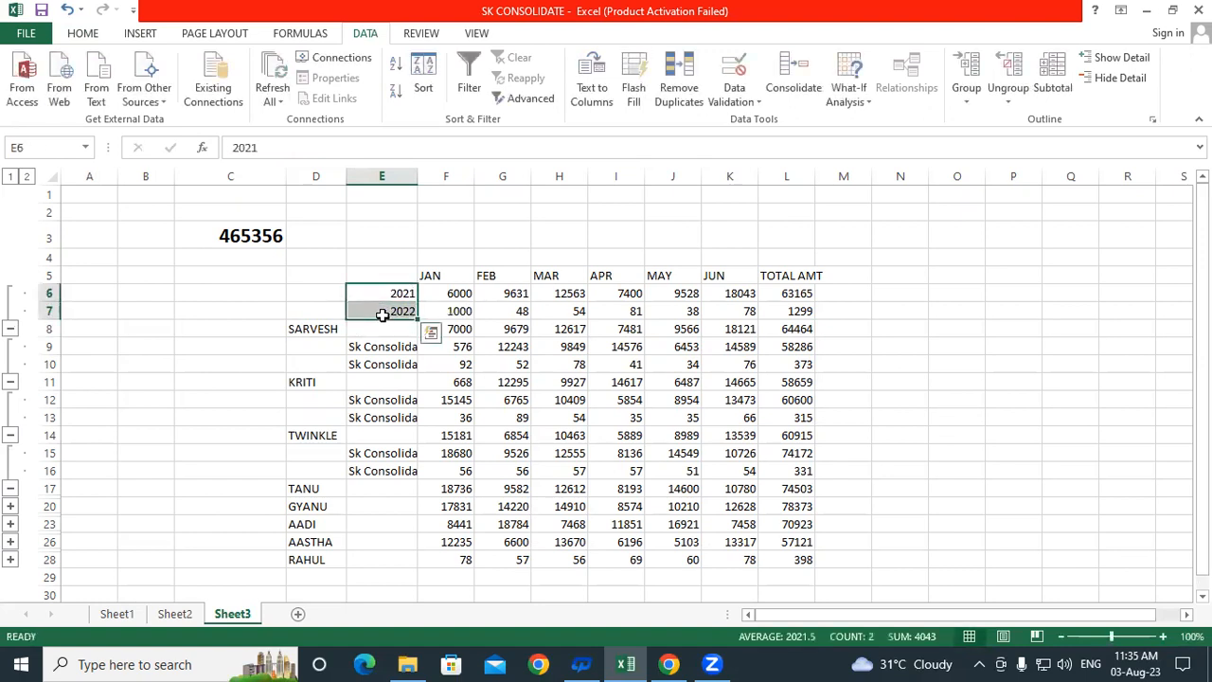
pyautogui.hotkey('ctrl', 'c')
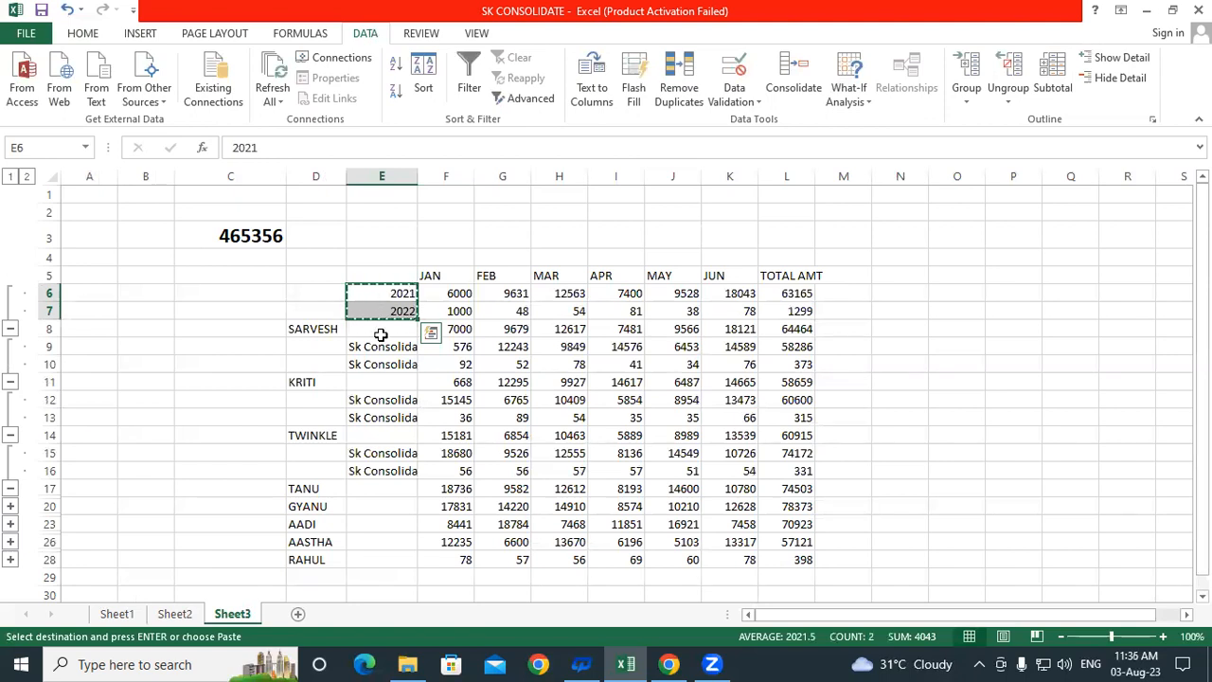
pyautogui.moveTo(383, 347); pyautogui.dragTo(378, 471)
pyautogui.hotkey('ctrl', 'v')
pyautogui.hotkey('ctrl', 'v')
pyautogui.hotkey('ctrl', 'v')
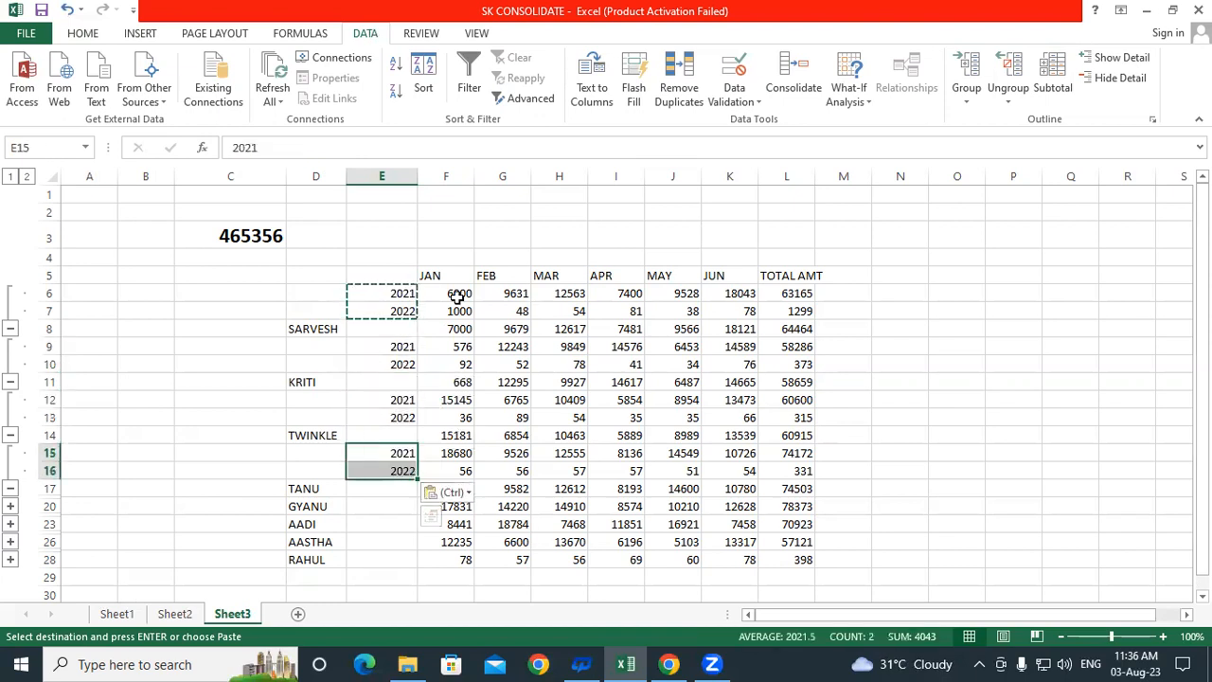
pyautogui.click(820, 343)
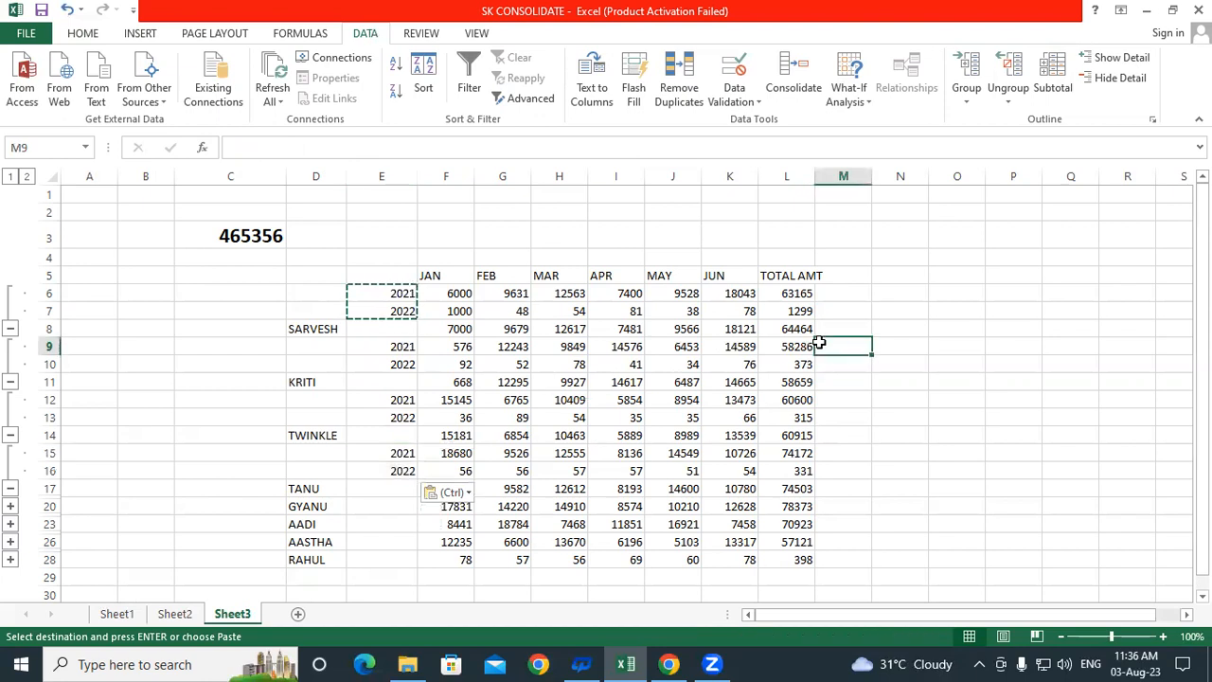
# Check the source links behind the first employee's 2021 and 2022 JAN values in F6 and F7.
pyautogui.click(380, 300)
pyautogui.press('Right')
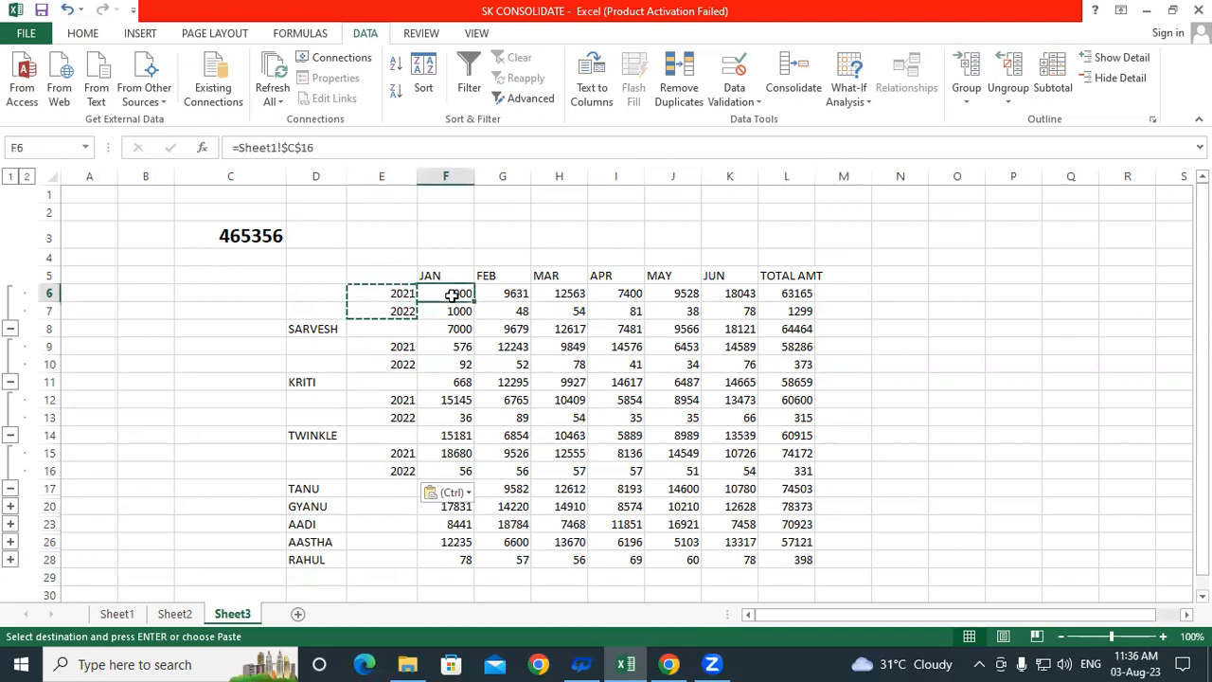
pyautogui.click(389, 314)
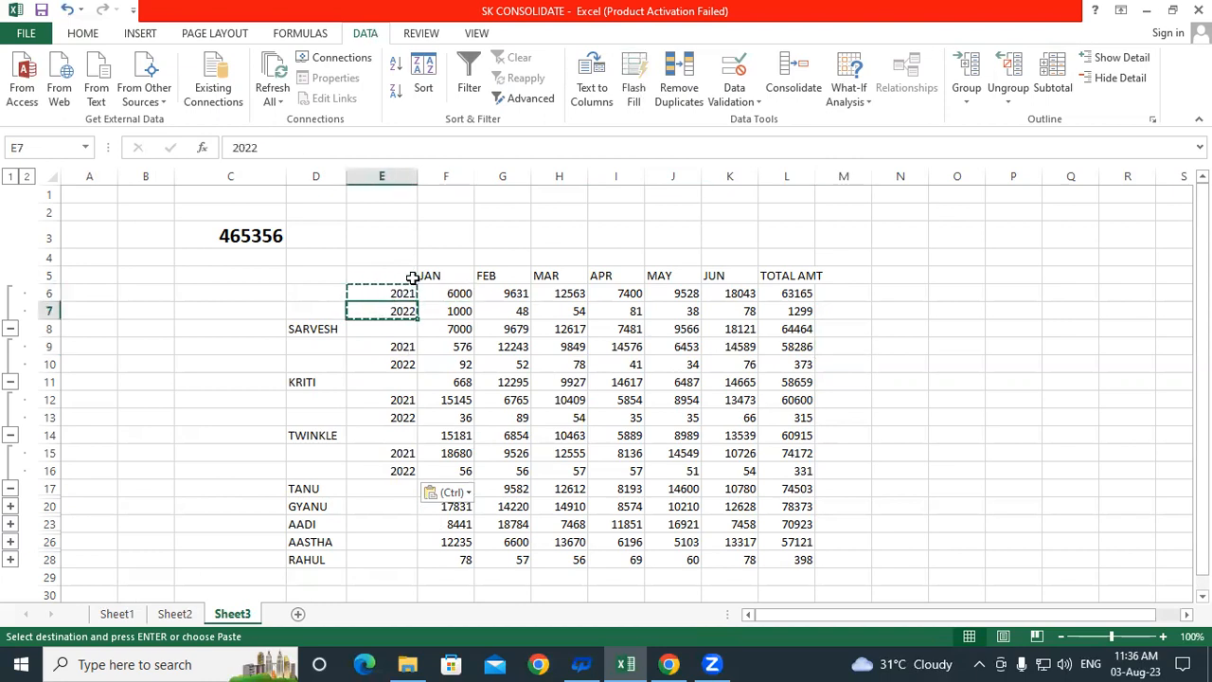
pyautogui.click(445, 316)
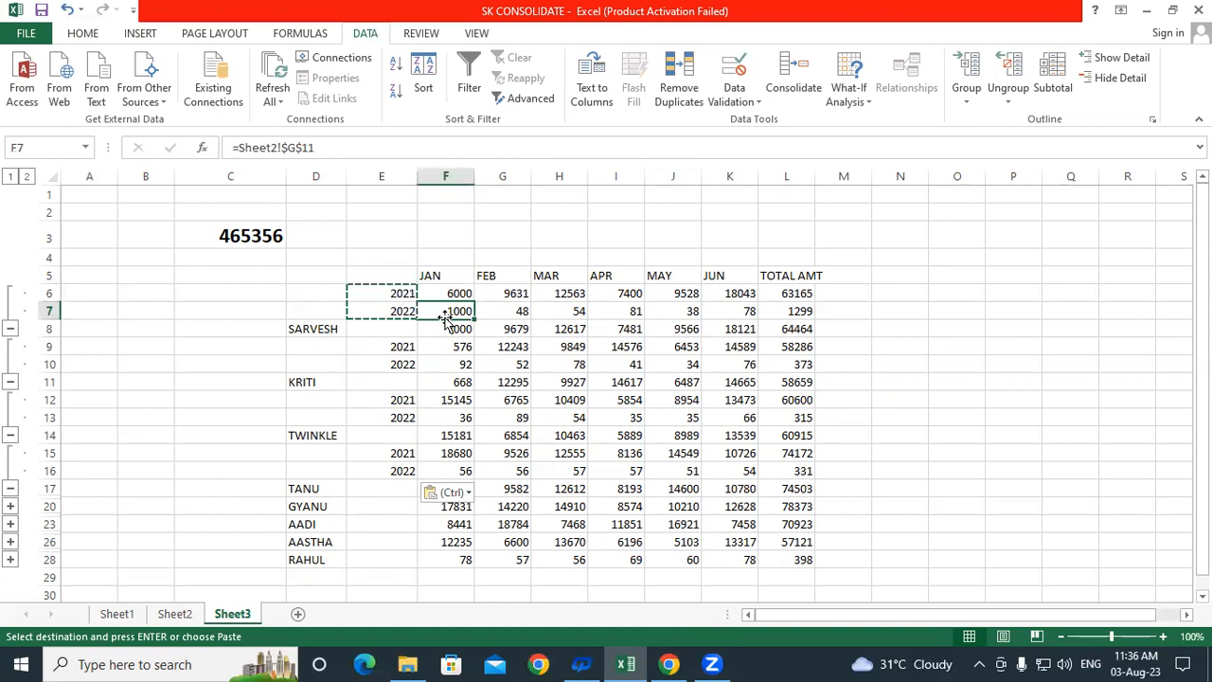